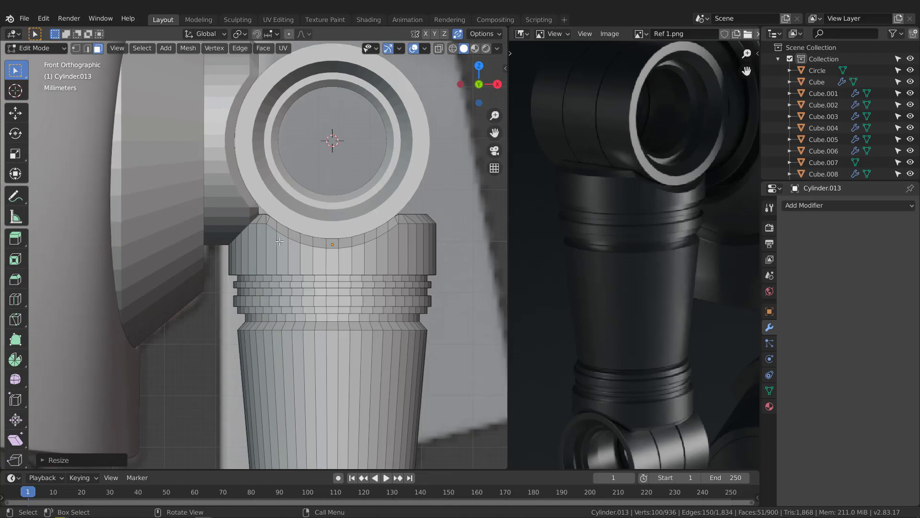
- Trim the lower arm-side corner of the shoulder connector cylinder diagonally with a Line-type Difference cut in front view
scroll(237, 231, up, 4)
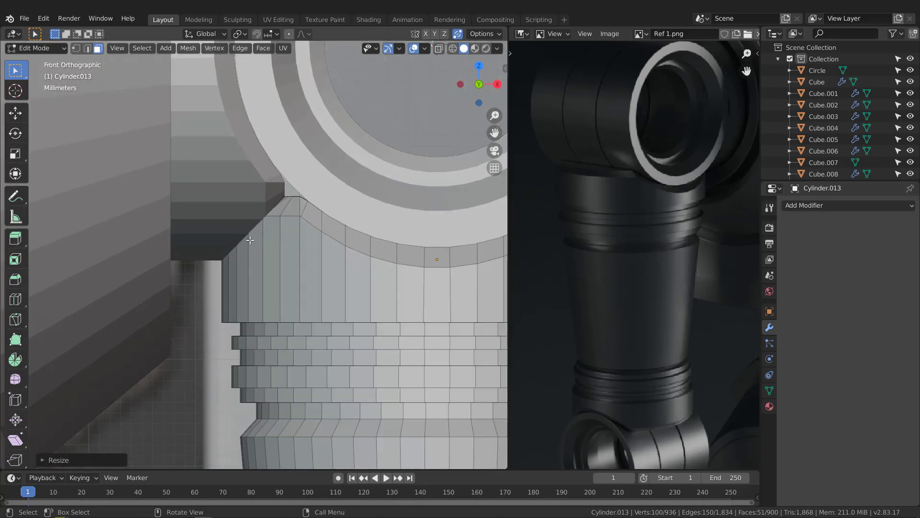
scroll(269, 206, down, 2)
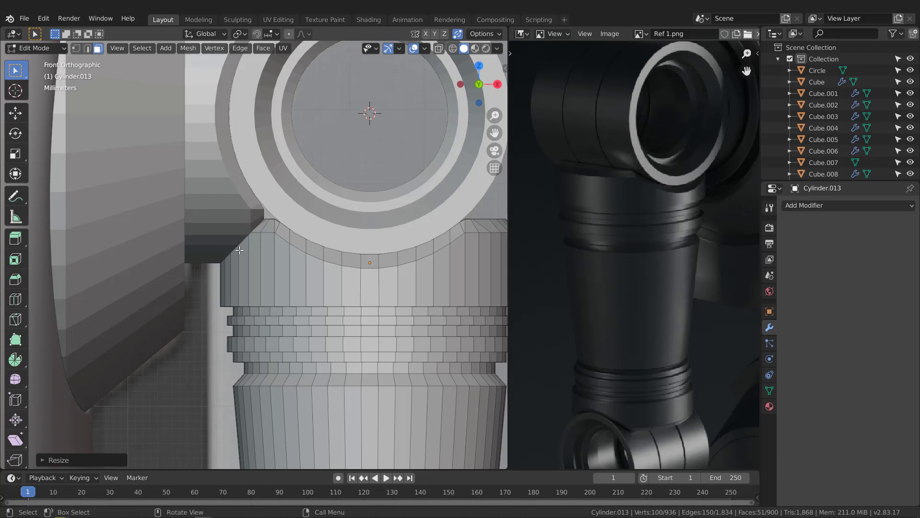
scroll(253, 222, up, 2)
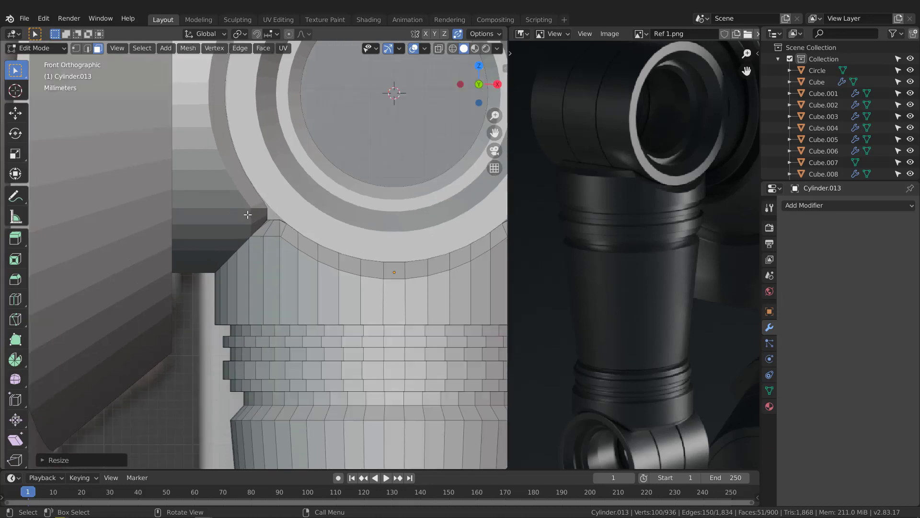
key(Tab)
click(240, 219)
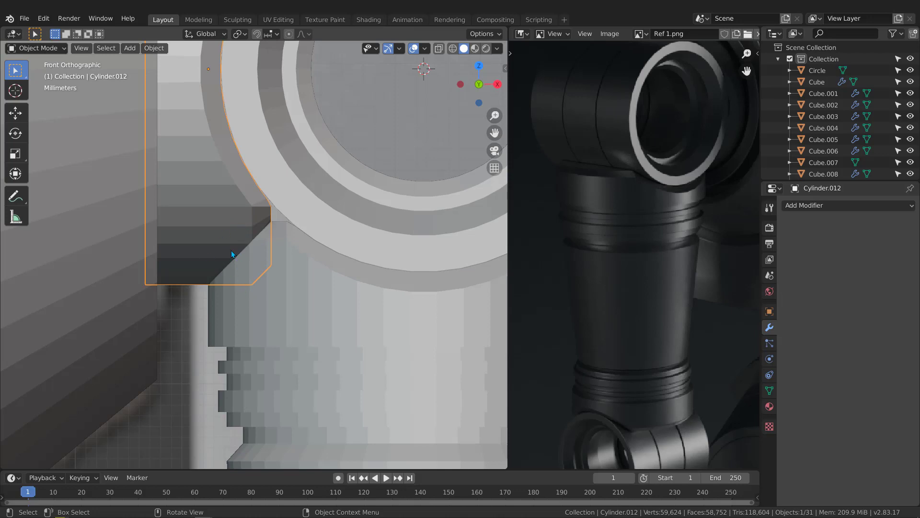
key(ctrl+shift+x)
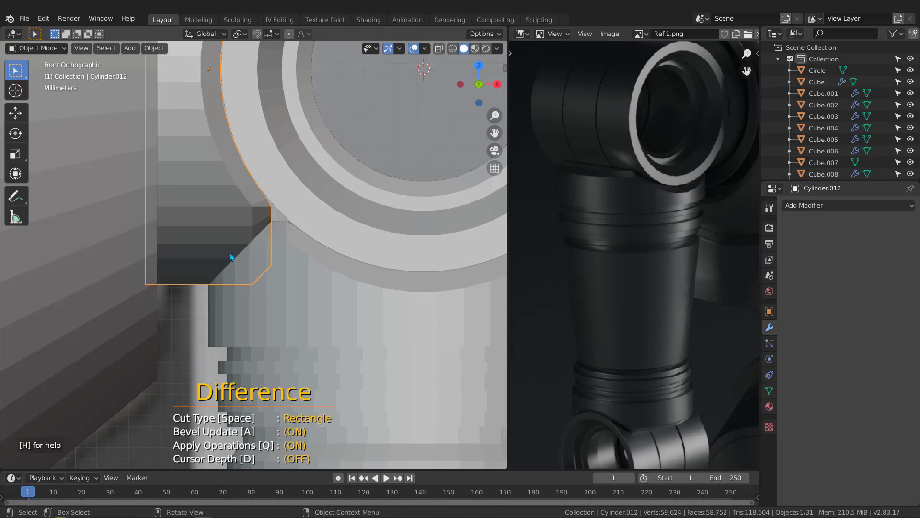
key(space)
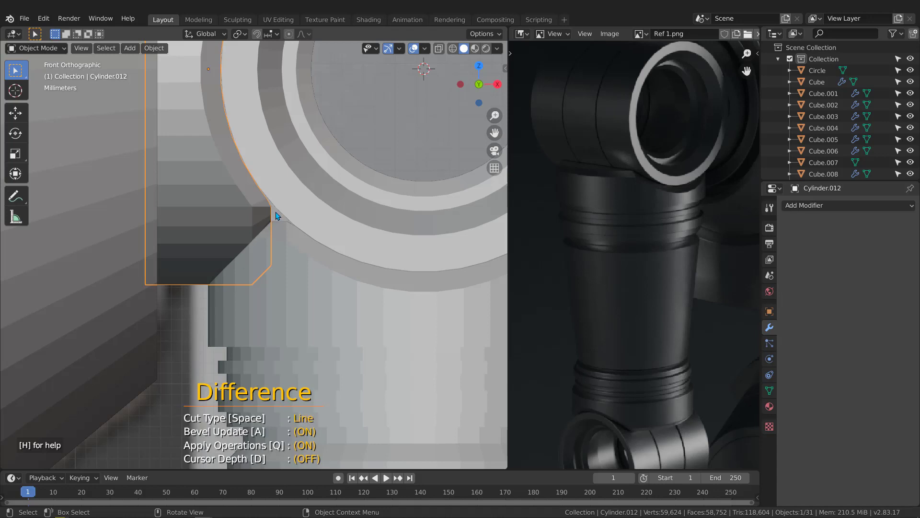
click(194, 295)
click(212, 311)
click(283, 295)
key(space)
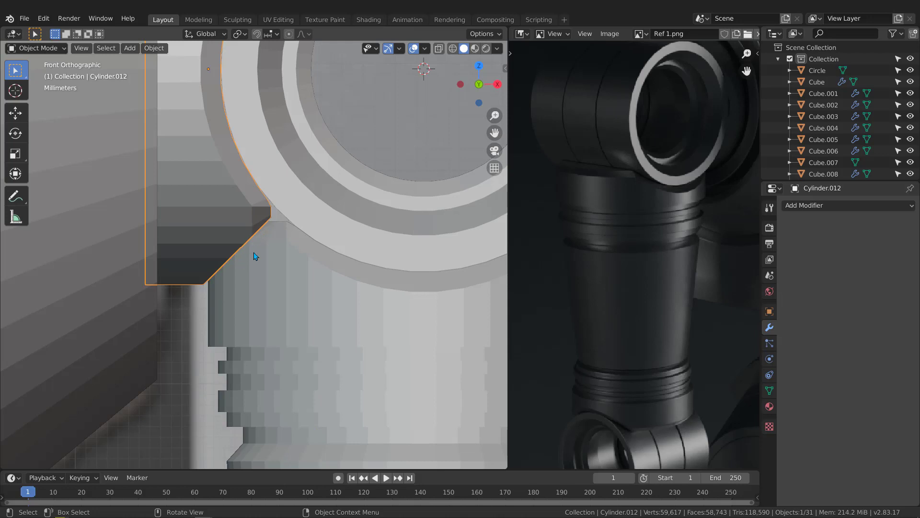
- Trim the upper torso-side corner of the upper-arm cylinder with a Line-type Difference cut parallel to the connector's diagonal edge
click(277, 267)
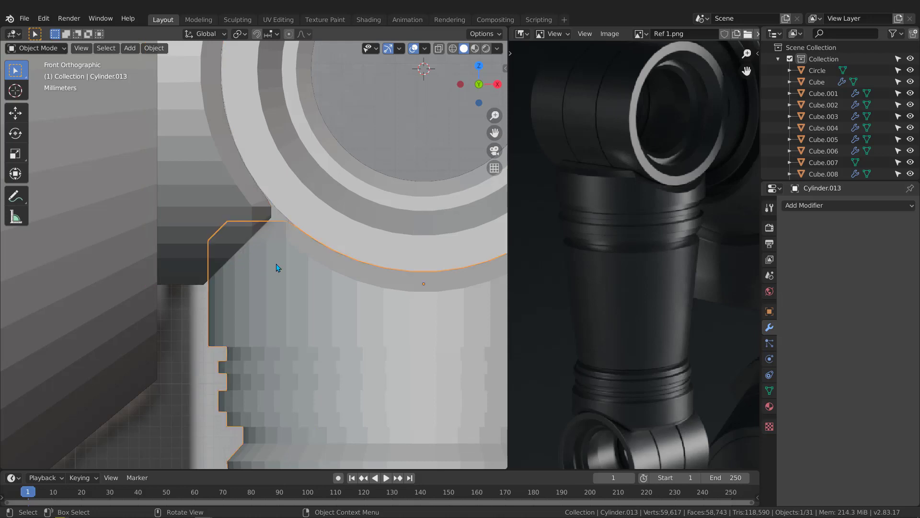
key(ctrl+shift+x)
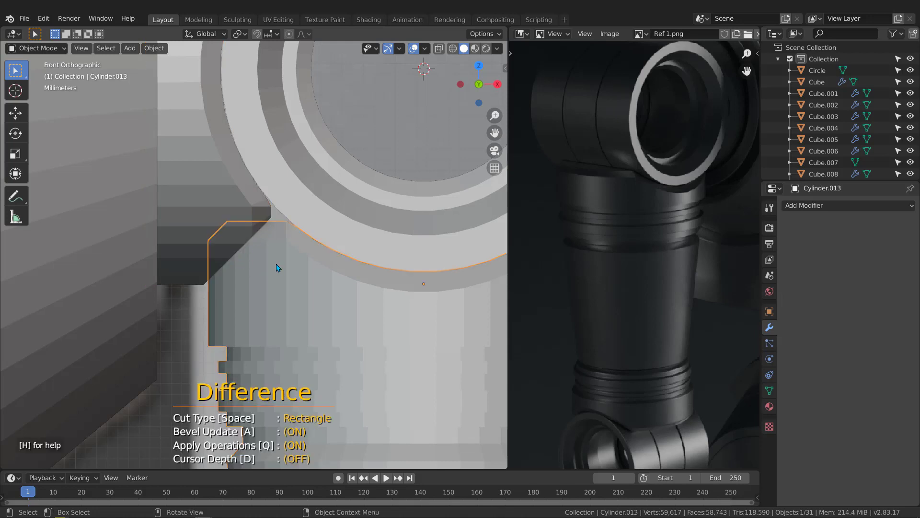
key(space)
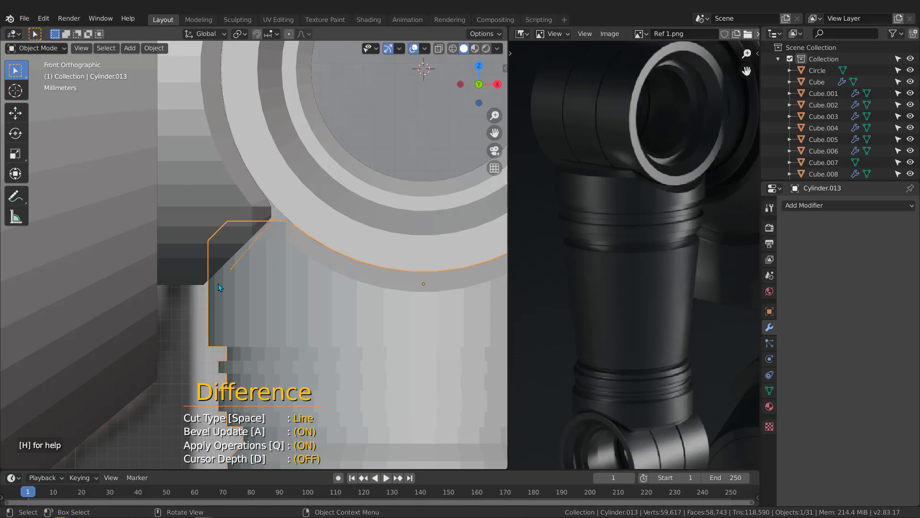
click(191, 302)
click(182, 201)
click(237, 181)
key(space)
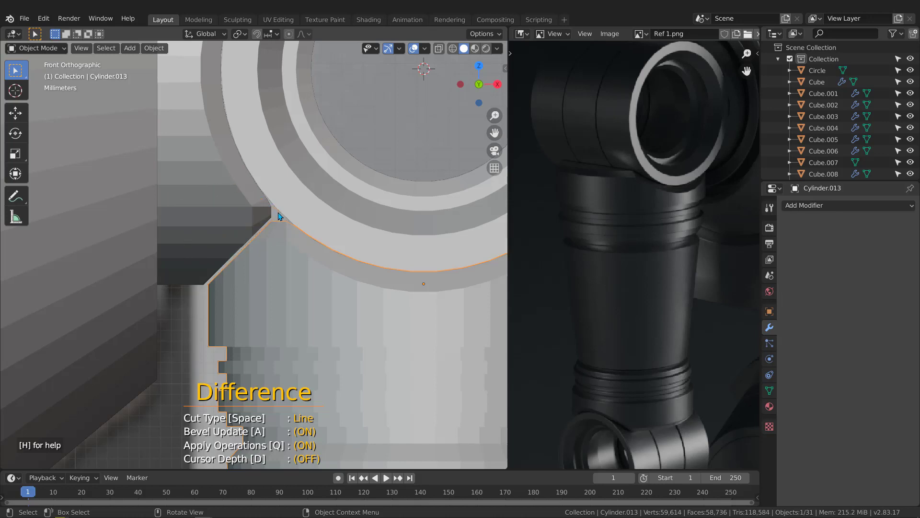
scroll(217, 284, up, 4)
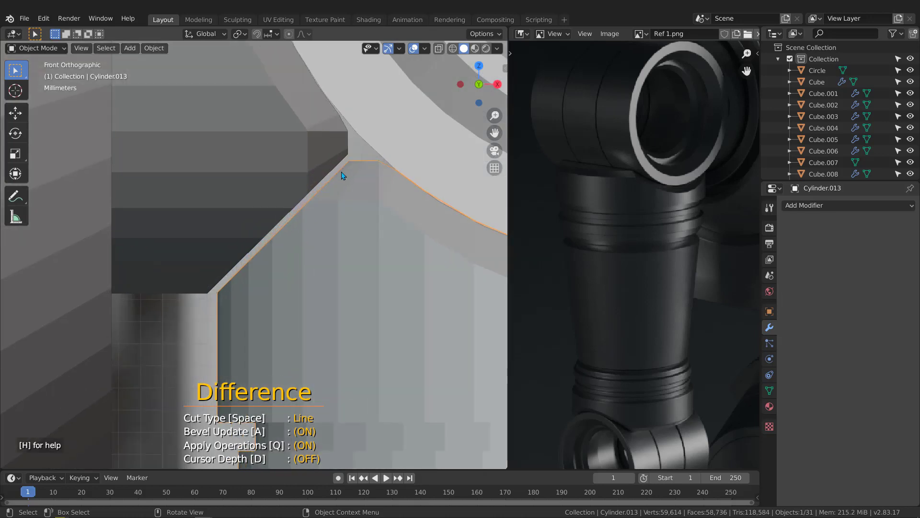
scroll(258, 267, down, 4)
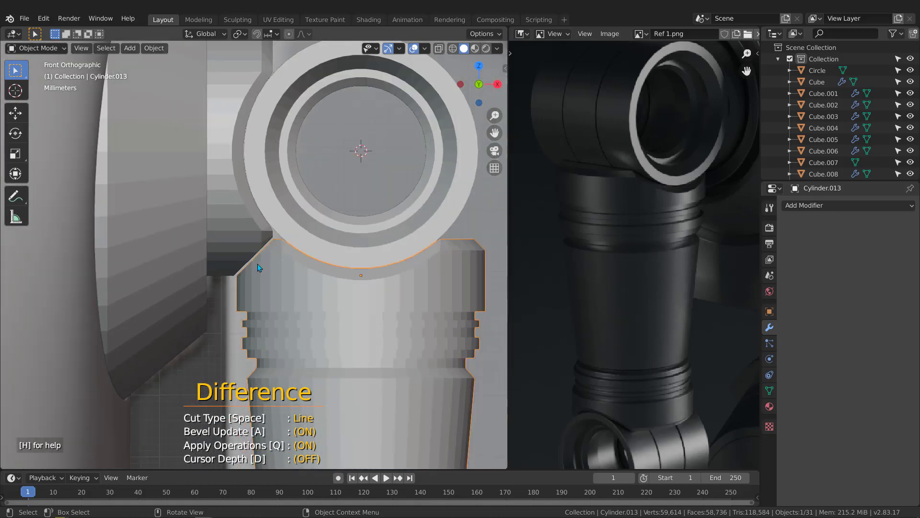
key(Escape)
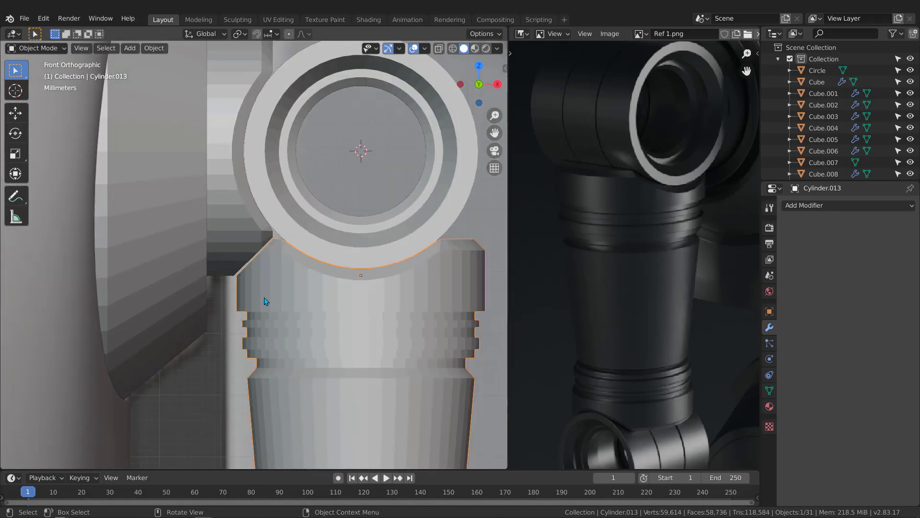
- Shade the tapered shoulder socket on the torso smooth and enable Auto Smooth for its normals
scroll(265, 301, down, 10)
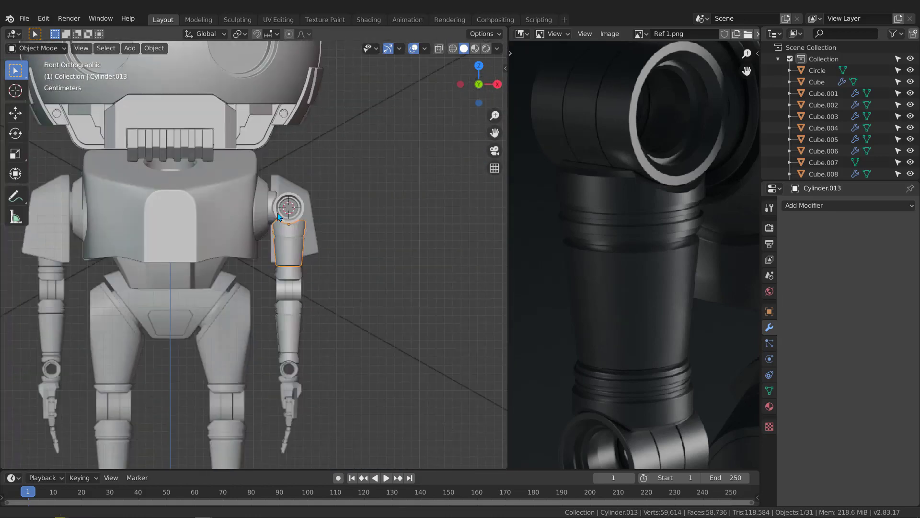
scroll(302, 282, up, 2)
shift+middle_drag(294, 288, 295, 252)
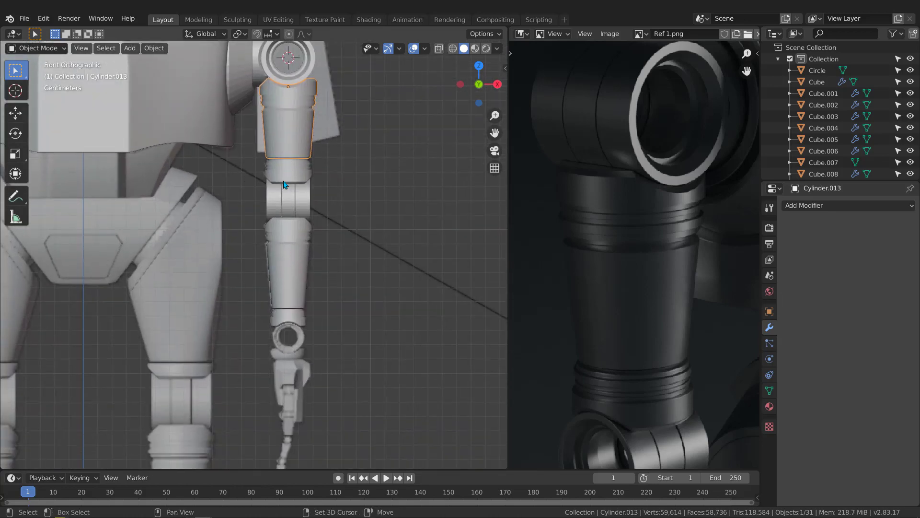
shift+middle_drag(284, 186, 260, 323)
scroll(253, 238, up, 2)
mouse_move(254, 238)
middle_down()
mouse_move(181, 224)
mouse_move(188, 190)
mouse_move(264, 241)
middle_up()
scroll(224, 235, up, 2)
click(230, 205)
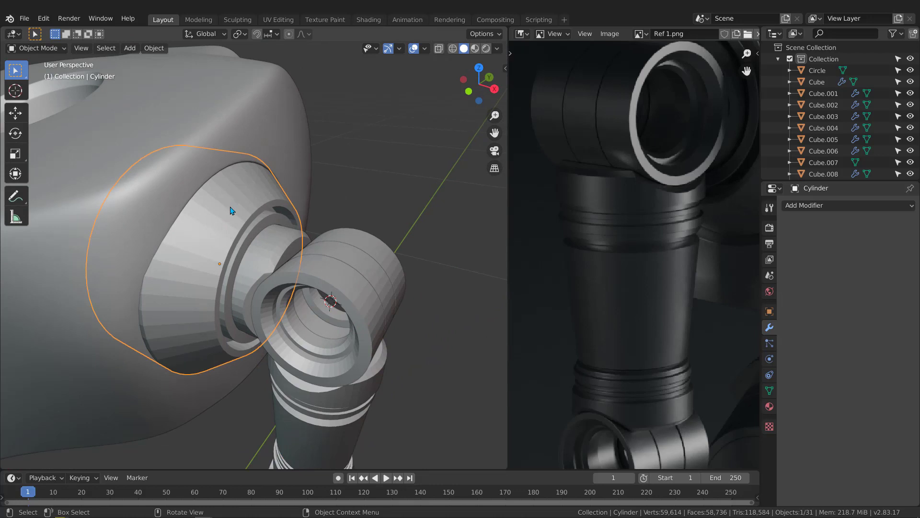
right_click(209, 223)
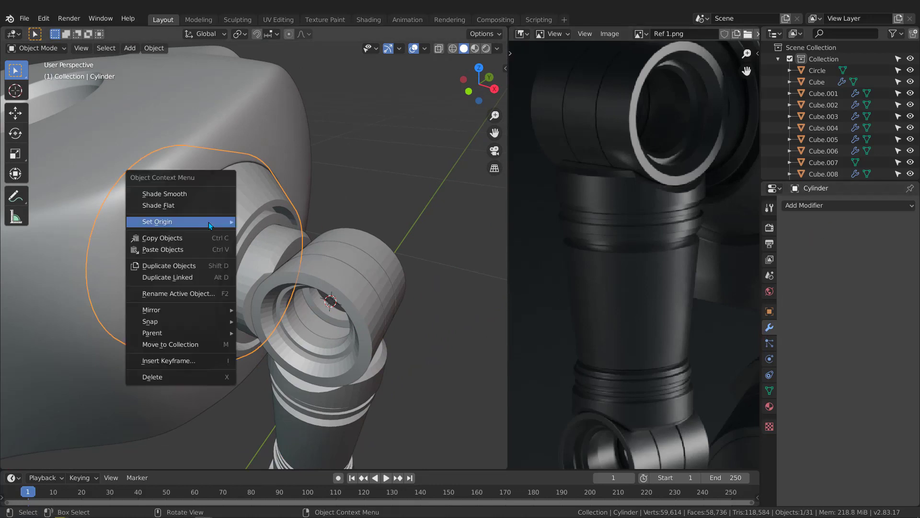
click(185, 197)
middle_drag(264, 240, 254, 234)
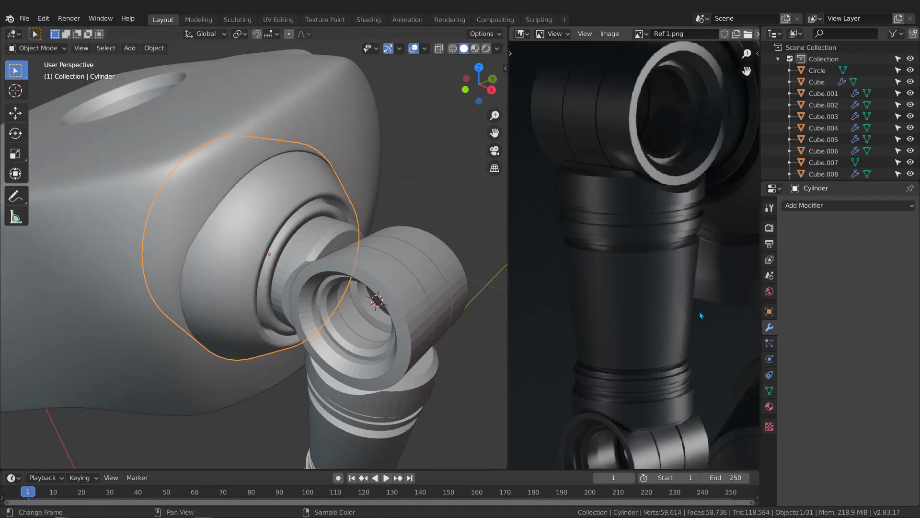
click(769, 390)
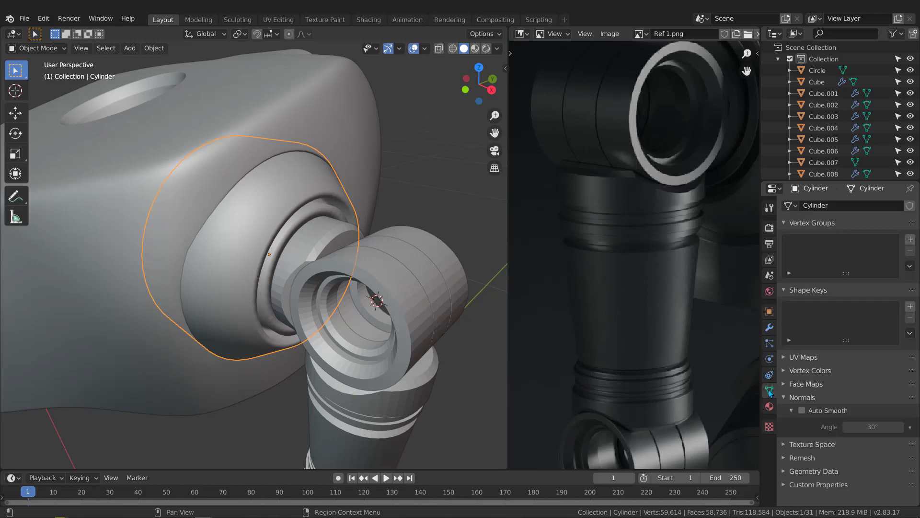
click(803, 410)
- Shade the short connector cylinder between socket and shoulder joint smooth, with Auto Smooth enabled
middle_drag(268, 278, 249, 266)
click(311, 230)
scroll(312, 230, up, 2)
middle_drag(312, 230, 328, 232)
right_click(312, 238)
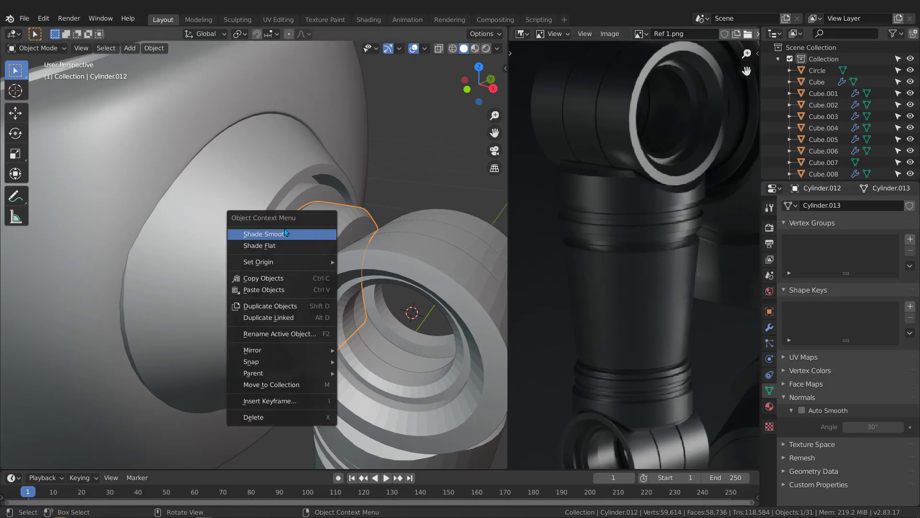
click(277, 234)
click(801, 411)
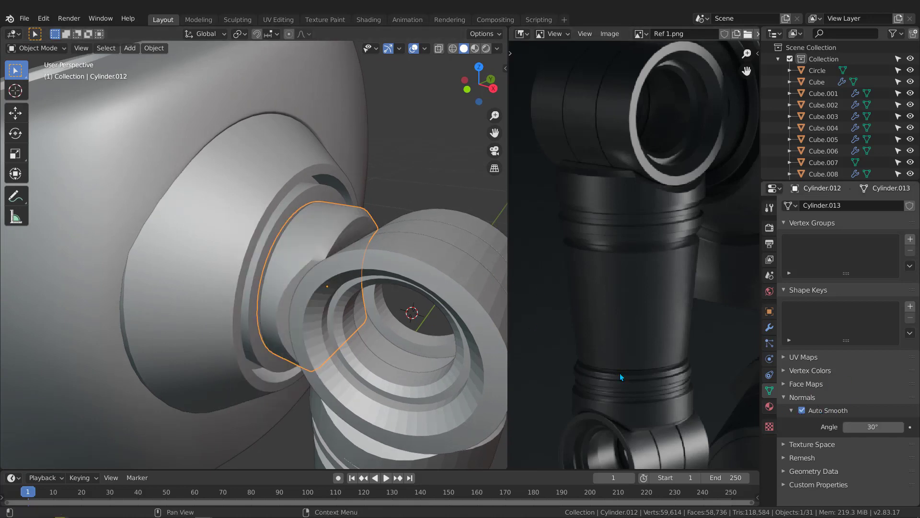
- Apply smooth shading with Auto Smooth to the three ring segments of the shoulder joint together
scroll(366, 303, down, 3)
mouse_move(330, 259)
middle_down()
mouse_move(289, 276)
mouse_move(322, 263)
middle_up()
click(298, 265)
shift+click(376, 250)
shift+click(380, 244)
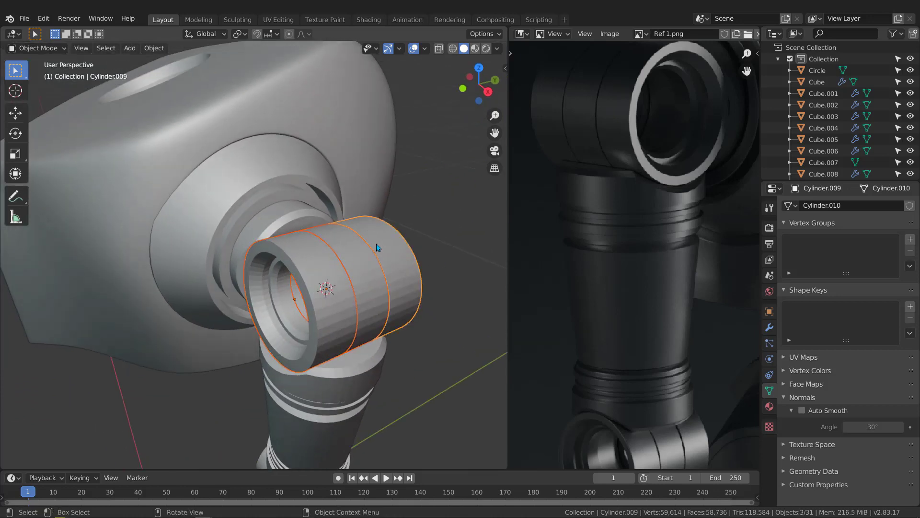
right_click(373, 242)
click(346, 242)
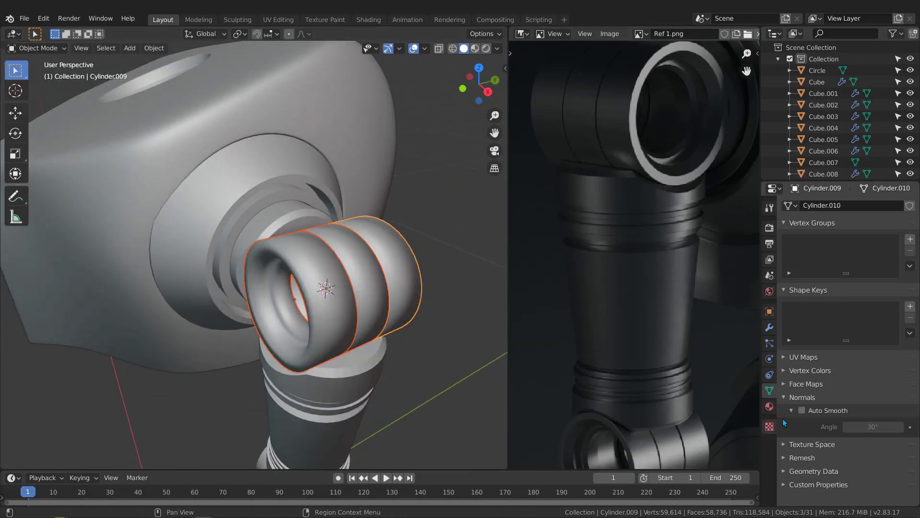
click(802, 411)
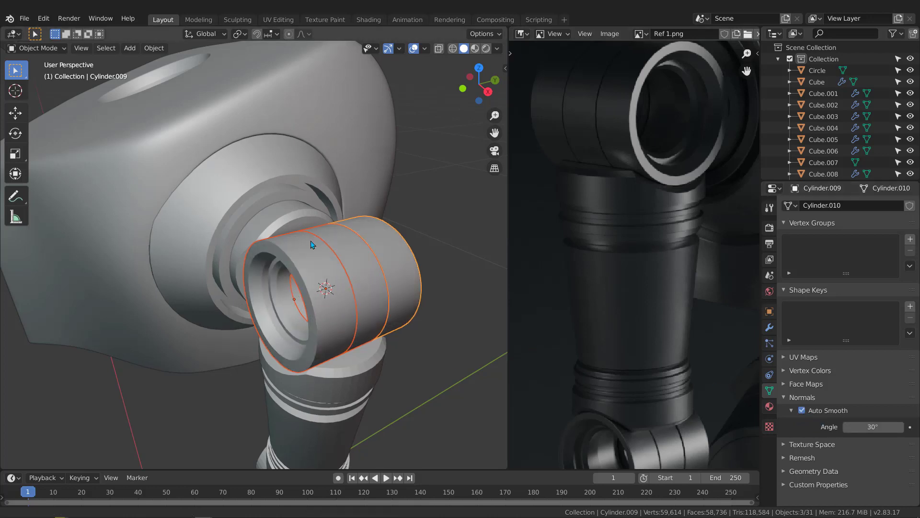
- Apply smooth shading with Auto Smooth to the upper arm, the elbow joint pieces and the forearm together
middle_drag(365, 276, 308, 257)
click(300, 330)
shift+middle_drag(299, 330, 303, 241)
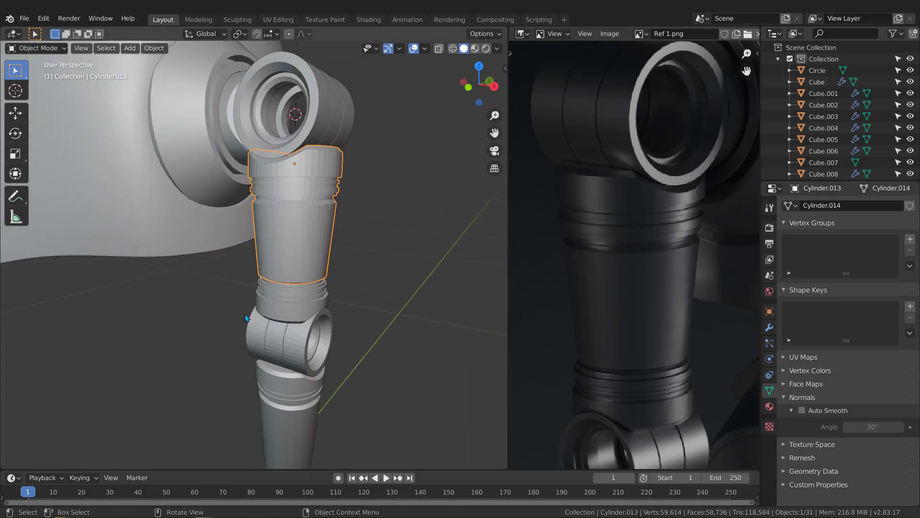
shift+drag(215, 287, 332, 431)
scroll(299, 318, down, 2)
middle_drag(302, 317, 299, 317)
scroll(304, 240, up, 2)
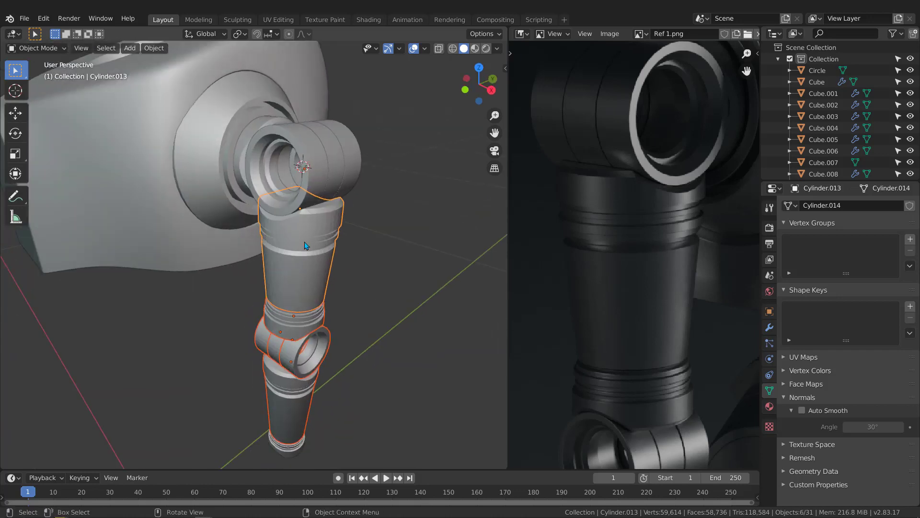
right_click(304, 241)
click(294, 244)
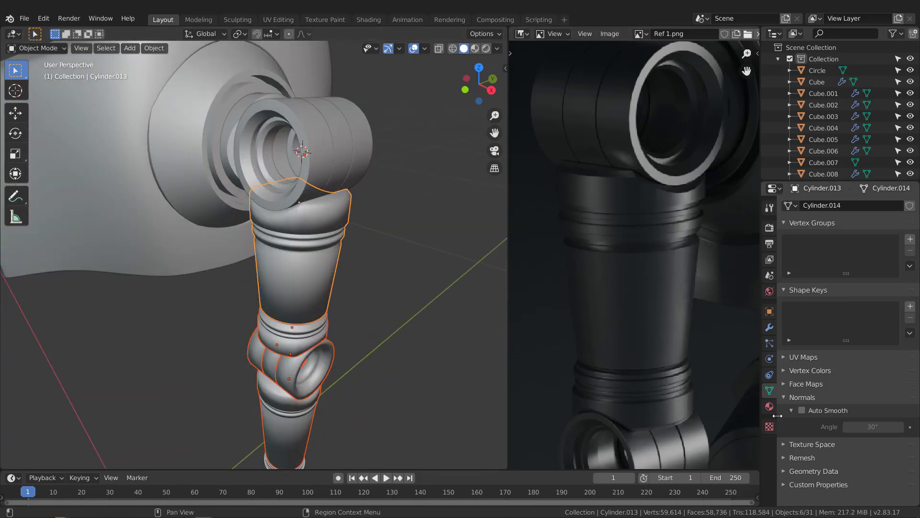
click(802, 410)
- Scale the tapered shoulder socket down slightly and uniformly within its recess in the torso
middle_drag(233, 299, 393, 315)
key(alt+a)
scroll(298, 246, up, 3)
click(206, 261)
key(g)
key(Escape)
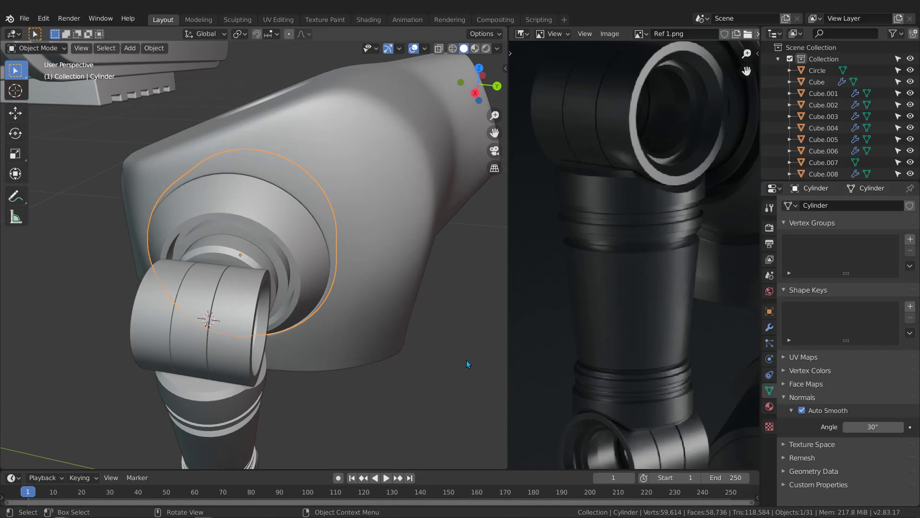
middle_drag(467, 363, 464, 399)
key(s)
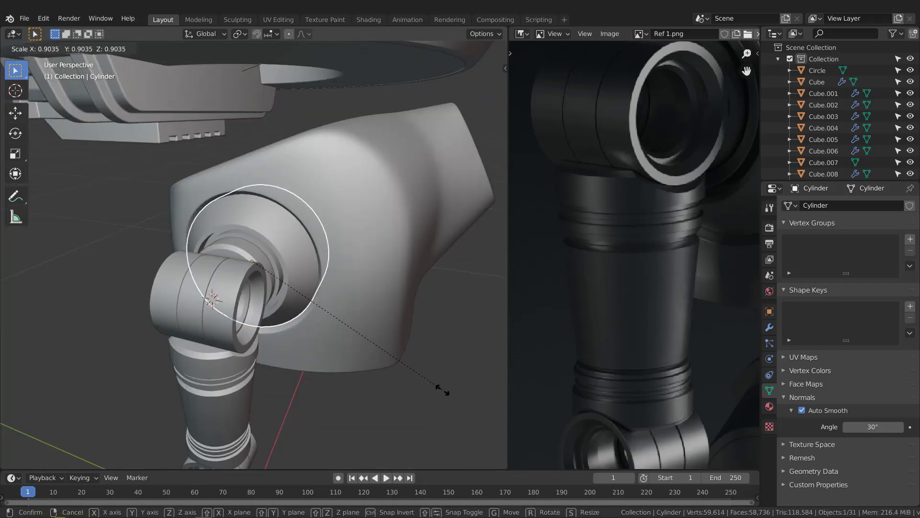
click(424, 386)
middle_drag(263, 312, 267, 384)
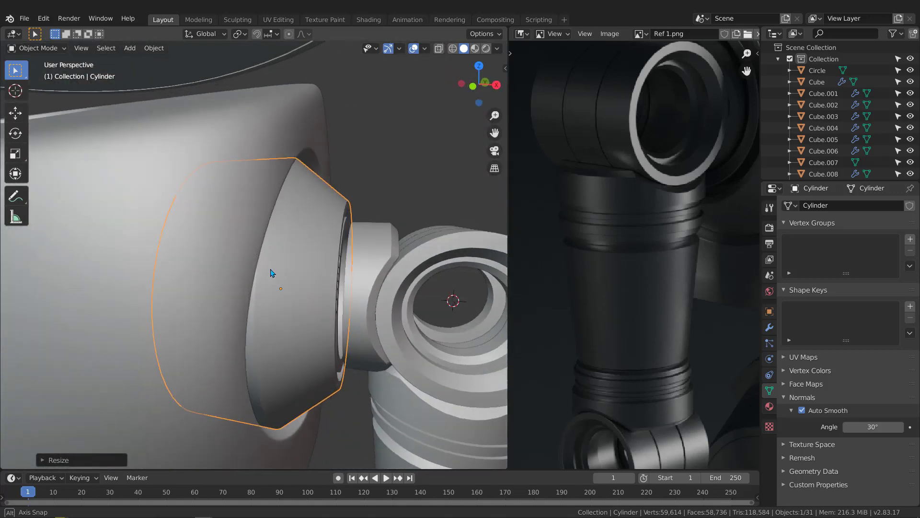
middle_drag(329, 287, 303, 261)
middle_drag(302, 261, 263, 260)
click(238, 228)
middle_drag(238, 228, 307, 242)
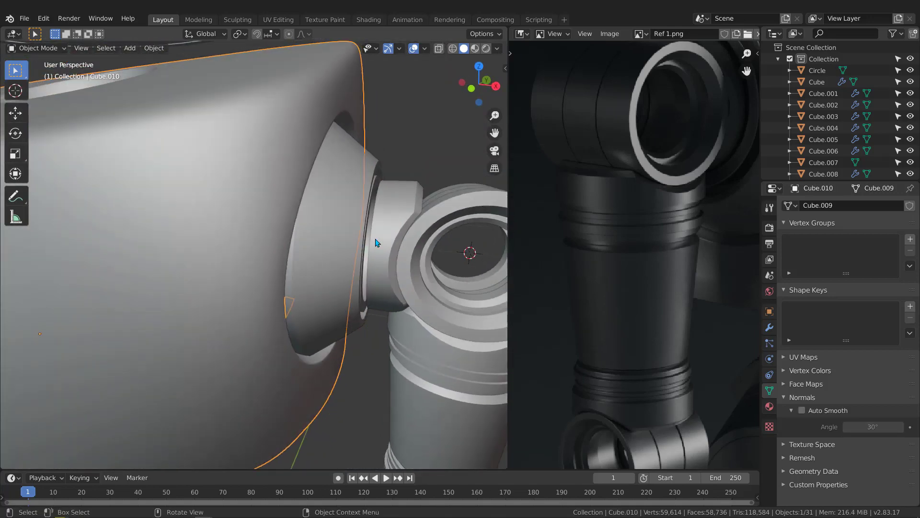
key(KP_1)
scroll(380, 263, down, 3)
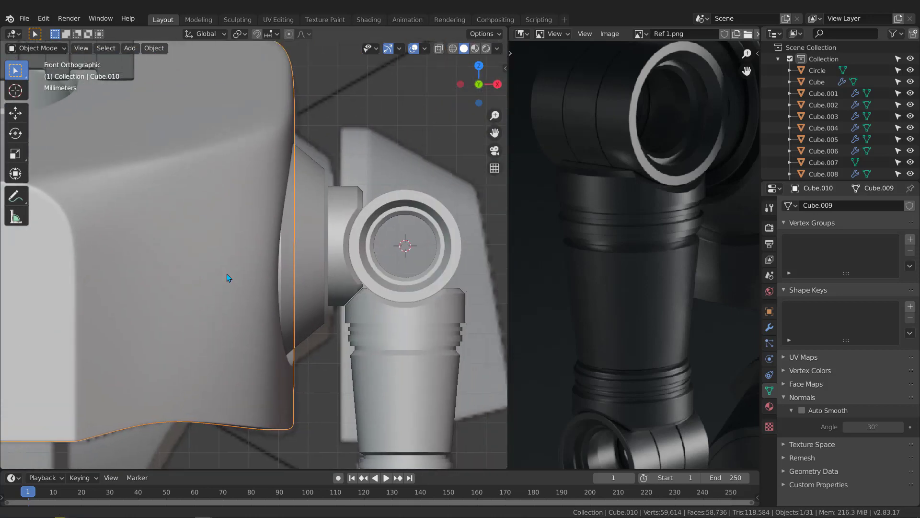
key(g)
key(x)
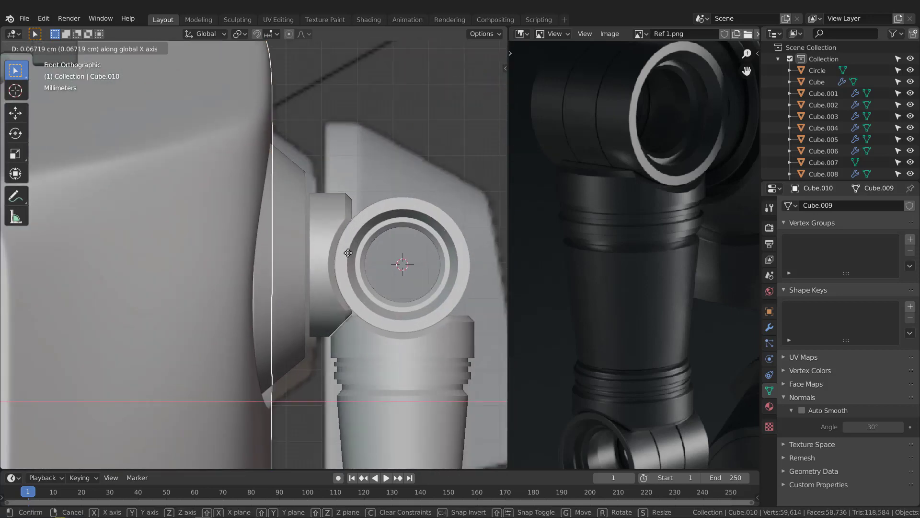
right_click(312, 224)
- Move the tapered shoulder socket about 0.31 cm outward along the X axis, toward the shoulder joint
click(297, 212)
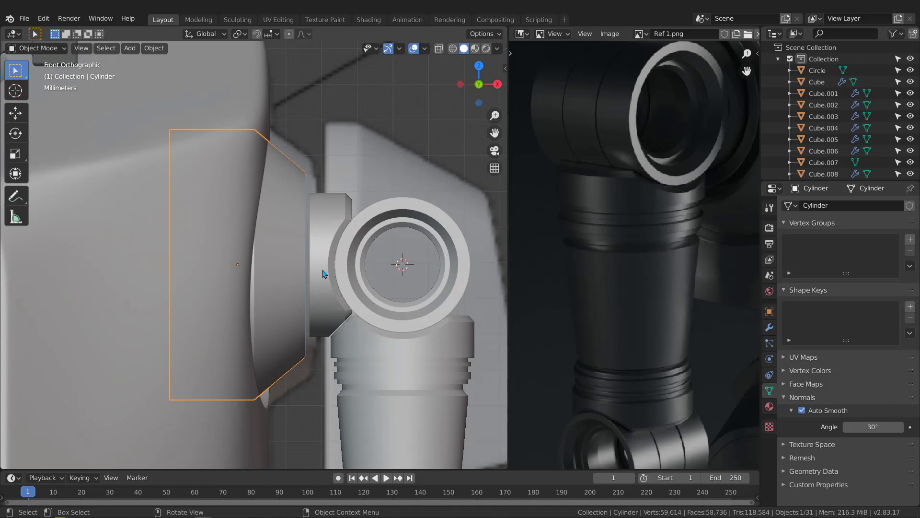
key(g)
key(x)
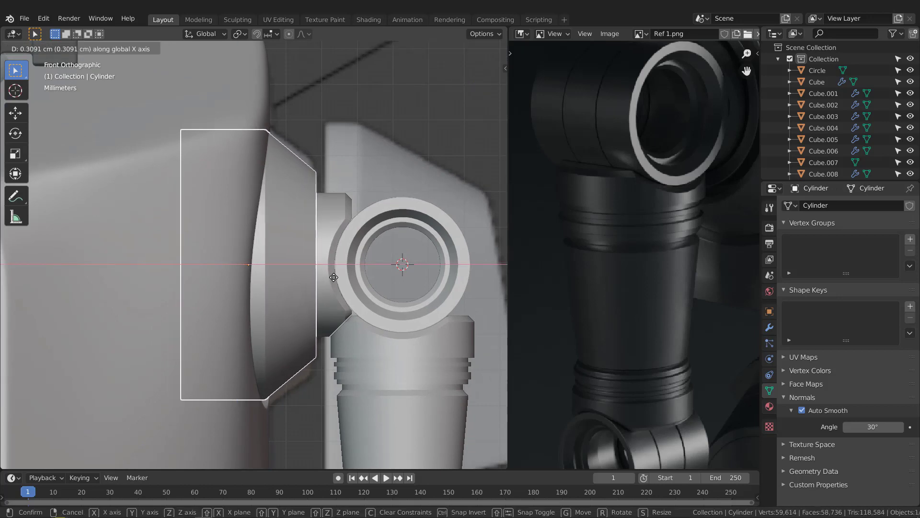
click(334, 277)
scroll(284, 206, down, 3)
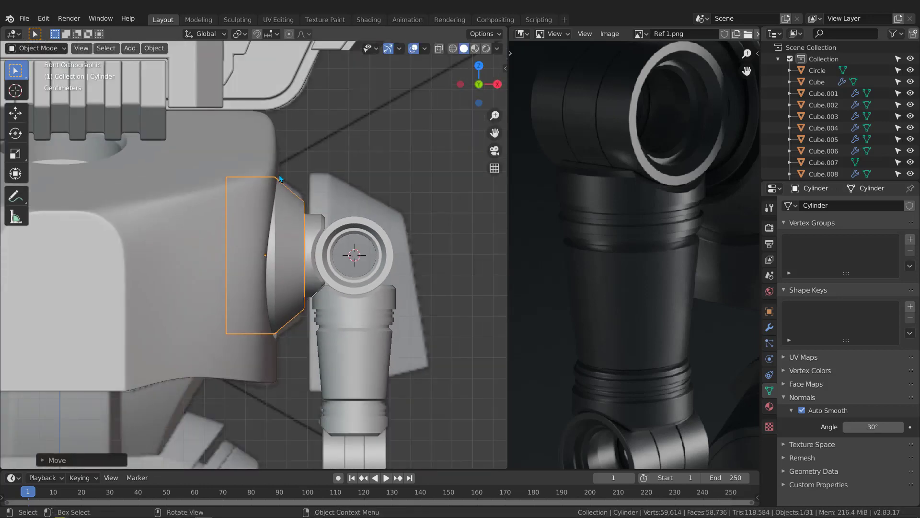
- Examine the fit between torso recess, tapered socket, connector cylinder and shoulder joint from several angles
middle_drag(337, 197, 306, 181)
scroll(212, 149, down, 5)
scroll(198, 172, up, 3)
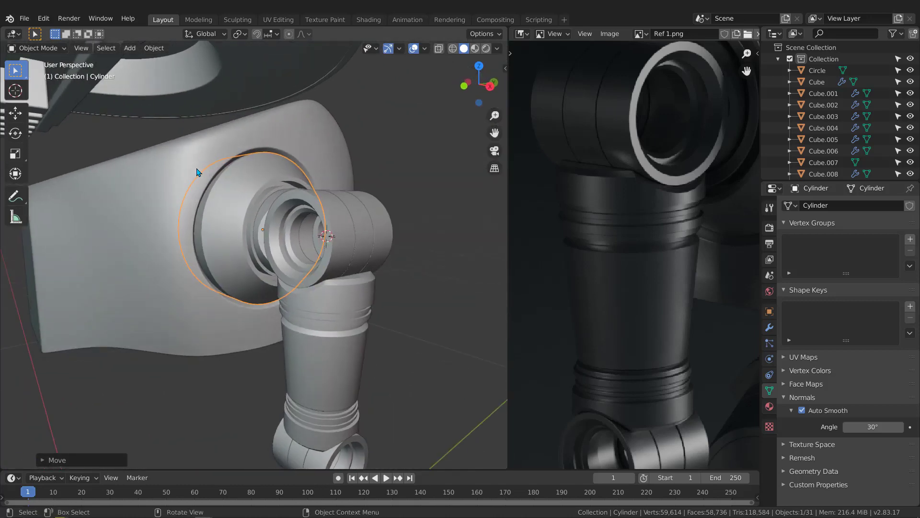
middle_drag(225, 145, 228, 159)
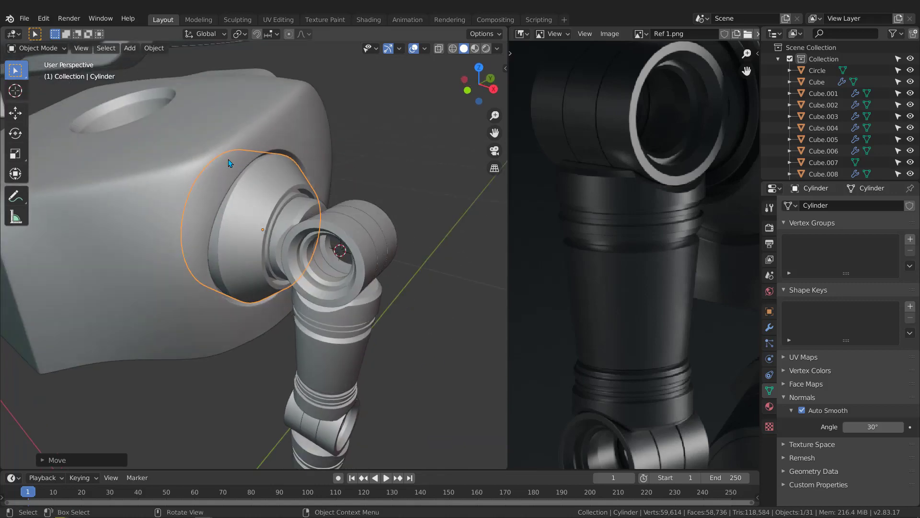
click(222, 161)
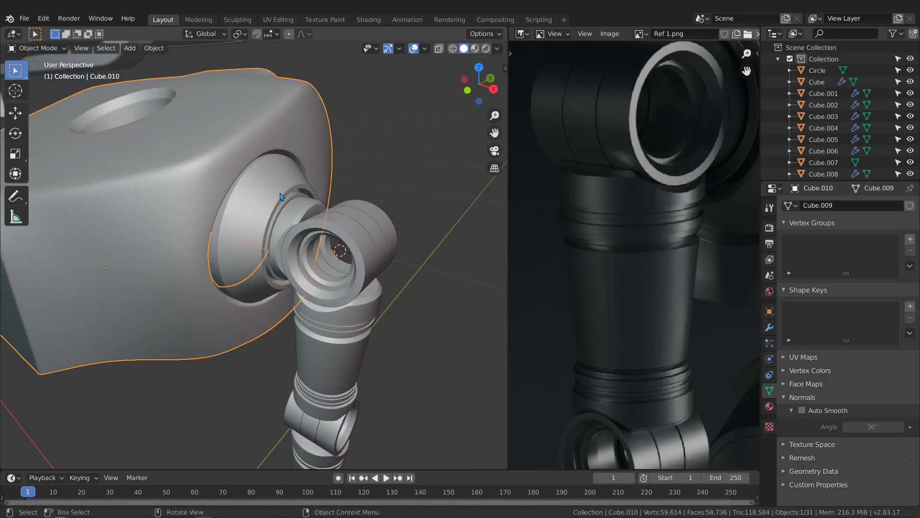
middle_drag(281, 197, 226, 174)
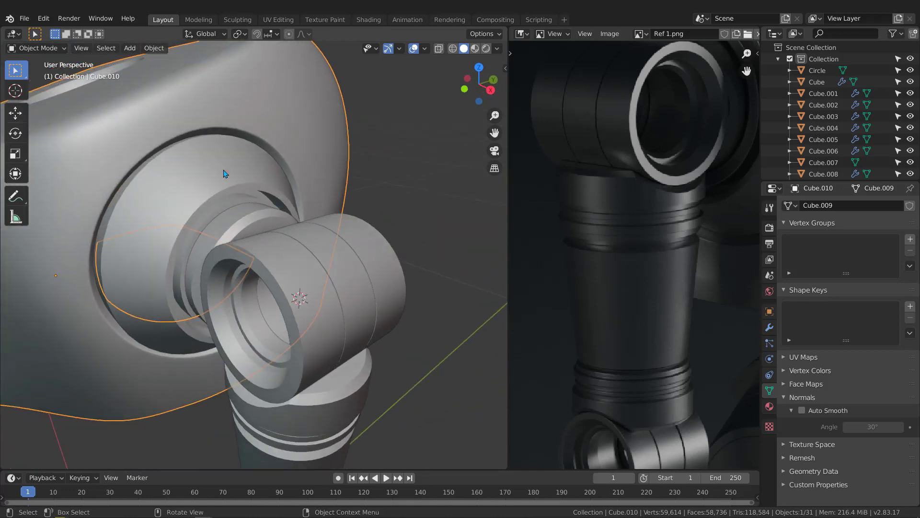
click(229, 210)
middle_drag(229, 210, 196, 210)
scroll(273, 217, up, 4)
scroll(273, 217, up, 3)
click(272, 216)
scroll(271, 216, down, 3)
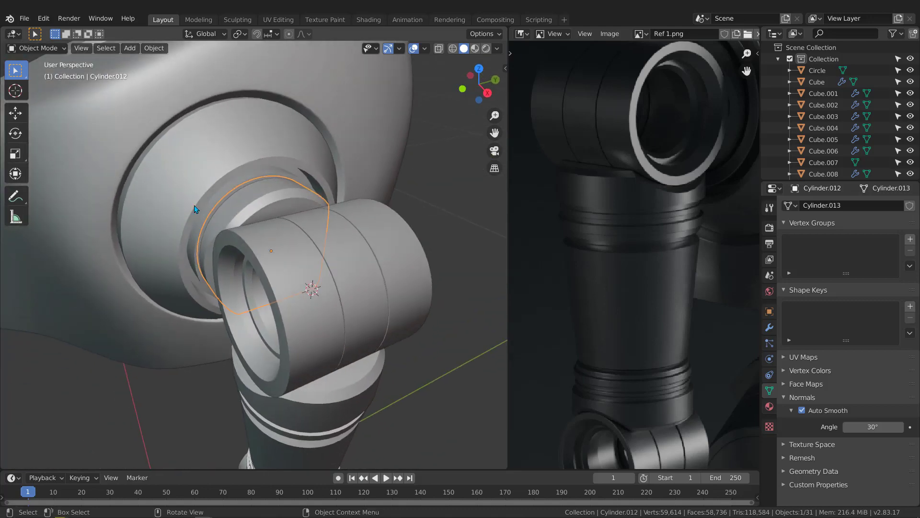
click(195, 165)
middle_drag(194, 165, 250, 207)
scroll(251, 208, up, 3)
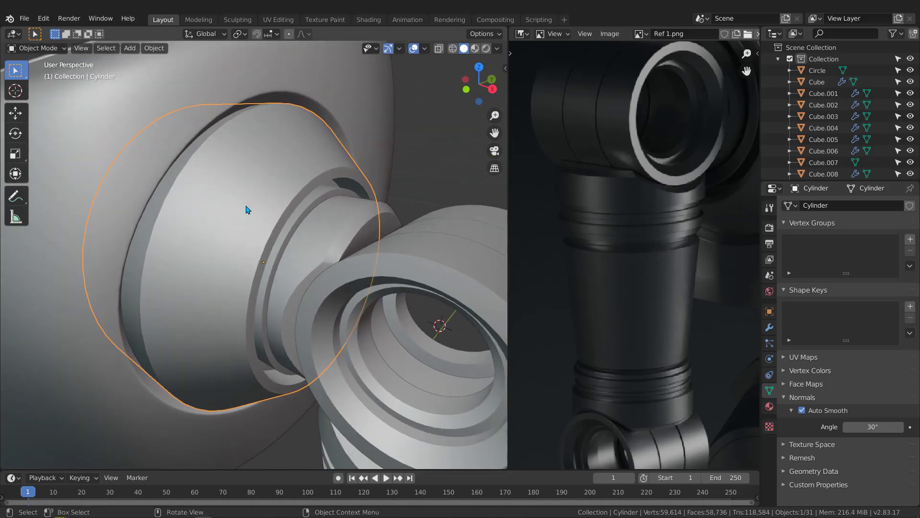
- Isolate the tapered socket and delete the large flat face that closes its back
key(KP_Divide)
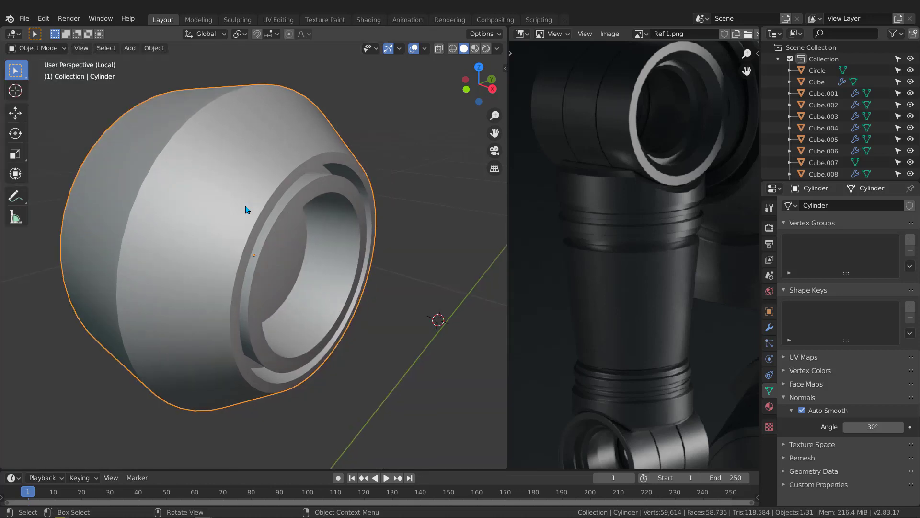
scroll(246, 230, down, 2)
scroll(225, 224, up, 2)
key(KP_Divide)
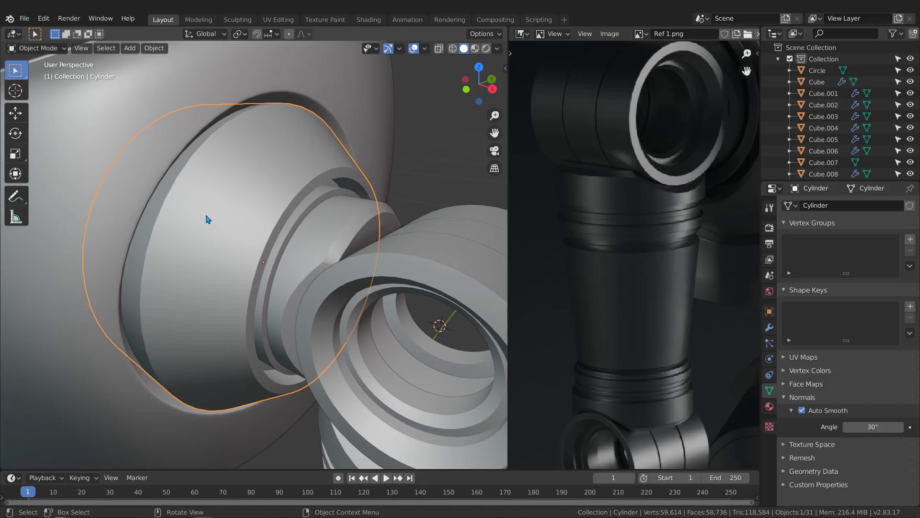
key(KP_Divide)
middle_drag(206, 219, 269, 223)
key(Tab)
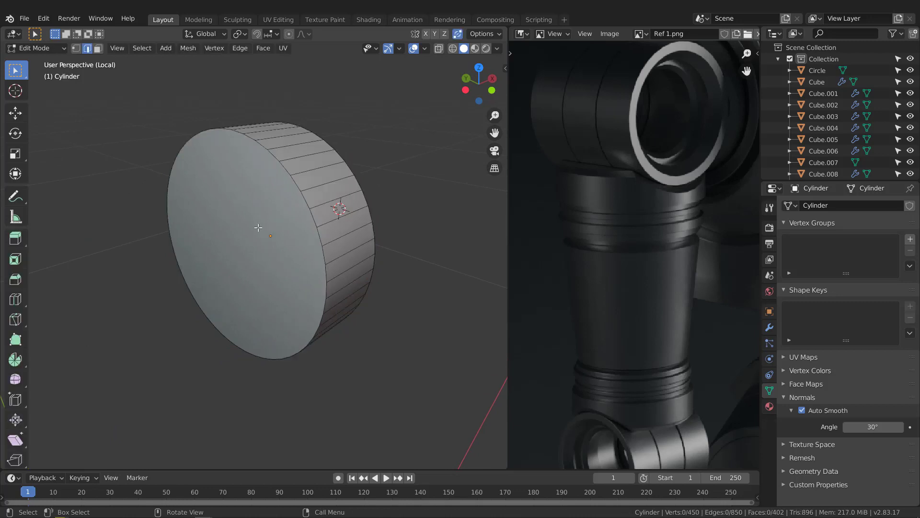
key(3)
click(263, 227)
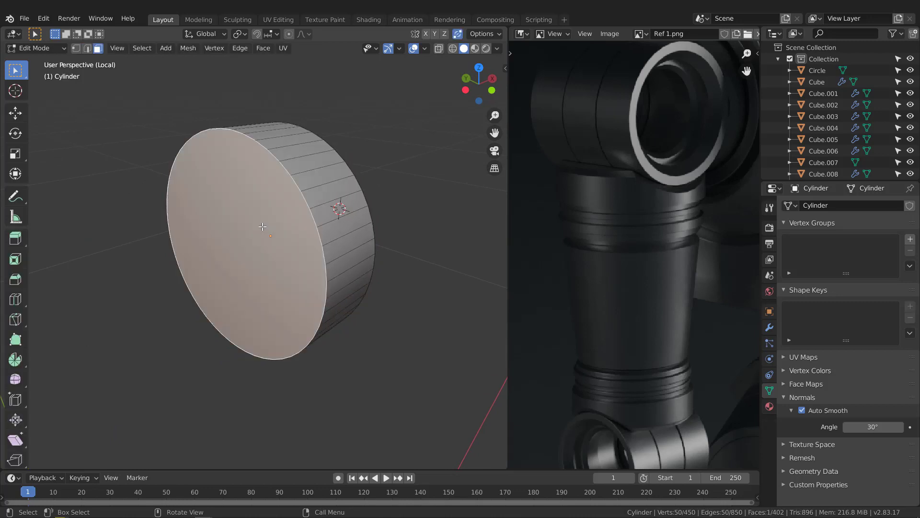
key(x)
key(f)
- Delete the socket's inner floor face together with the surrounding ring of bore wall faces, then return to Object Mode
middle_drag(480, 231, 367, 202)
click(366, 230)
scroll(367, 230, up, 2)
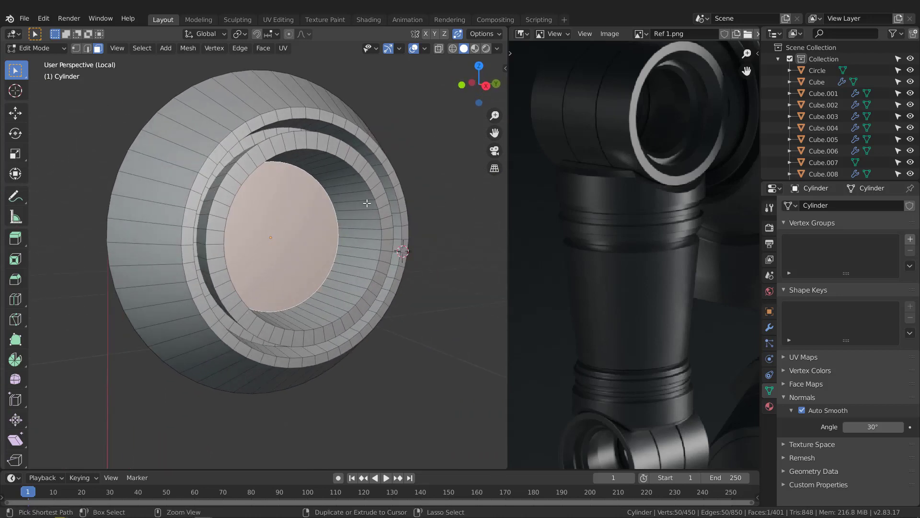
key(ctrl+KP_Add)
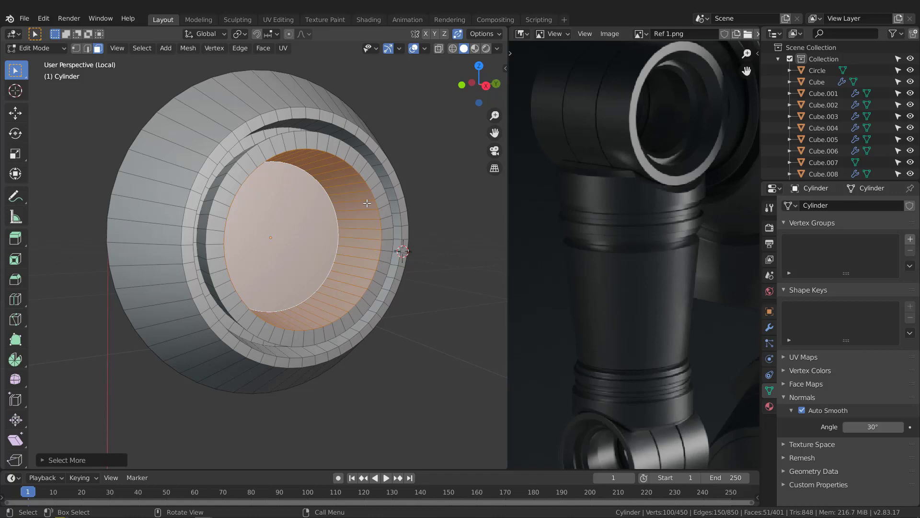
key(x)
key(f)
middle_drag(367, 203, 329, 164)
scroll(368, 174, up, 3)
scroll(329, 163, down, 2)
scroll(307, 156, up, 2)
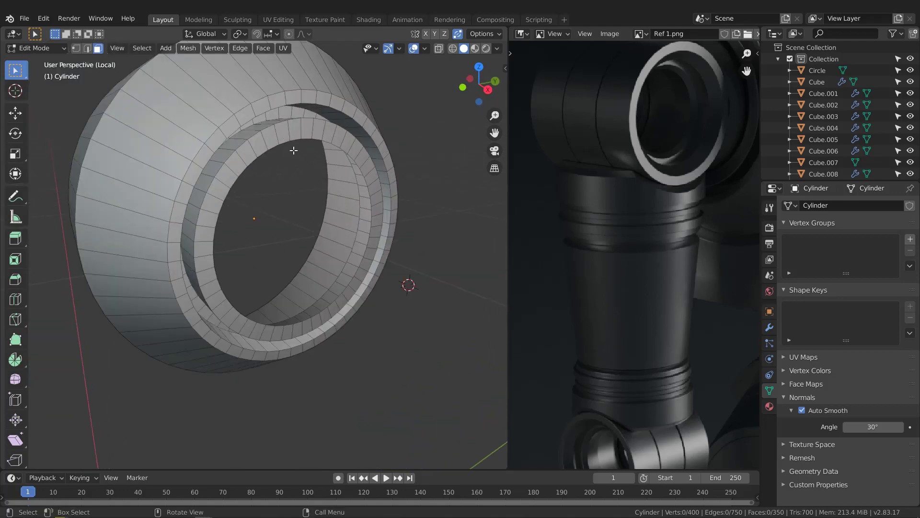
middle_drag(293, 150, 293, 170)
scroll(281, 149, down, 1)
key(Tab)
- Add a Bevel modifier to the isolated socket, limited by angle, with Harden Normals enabled
middle_drag(231, 163, 309, 211)
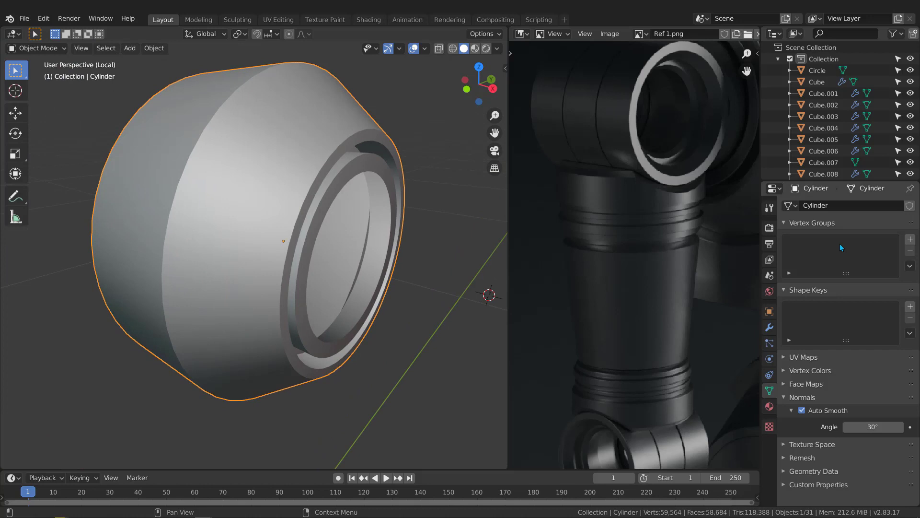
click(769, 328)
click(824, 206)
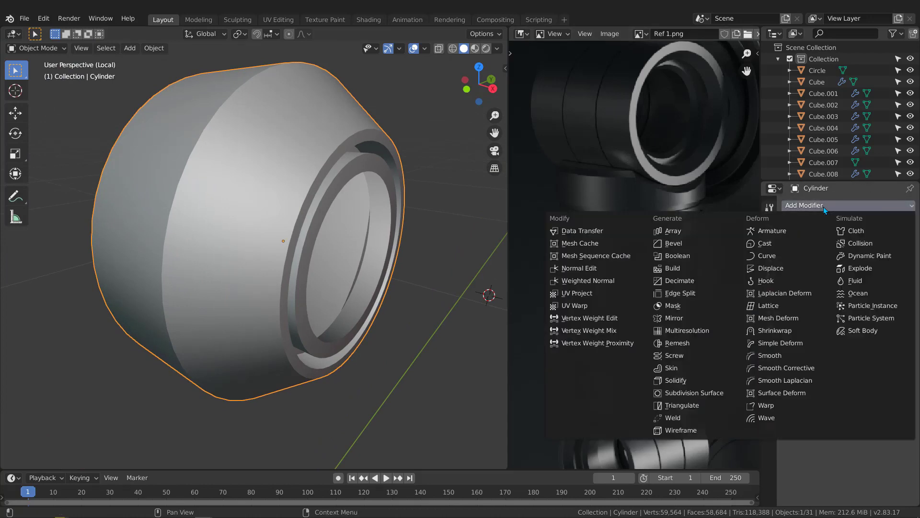
click(691, 243)
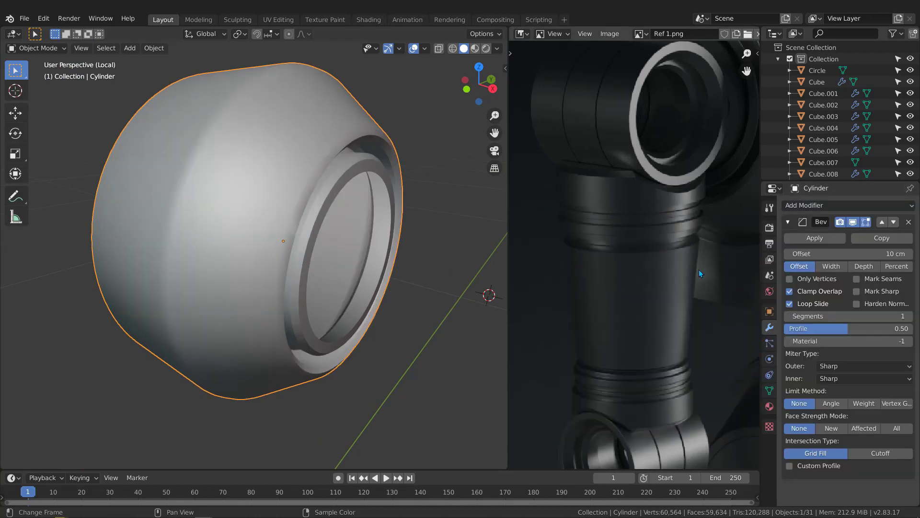
click(831, 405)
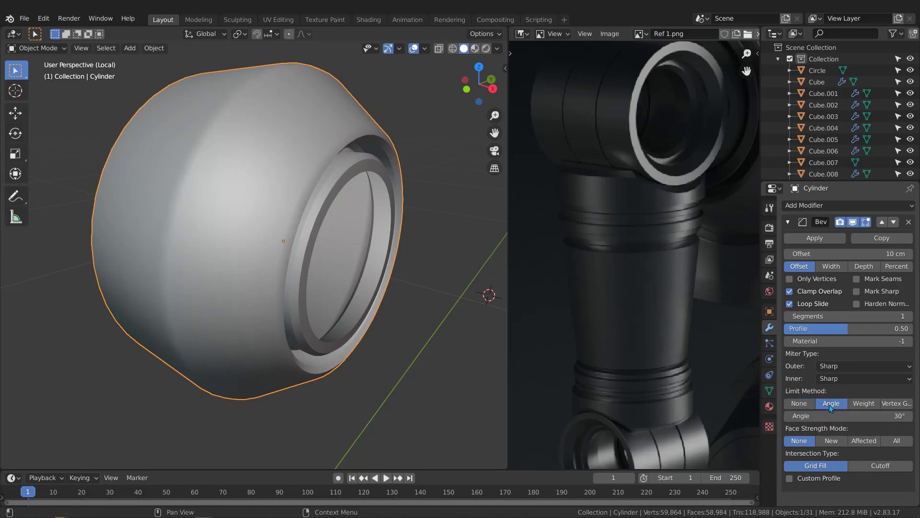
click(866, 303)
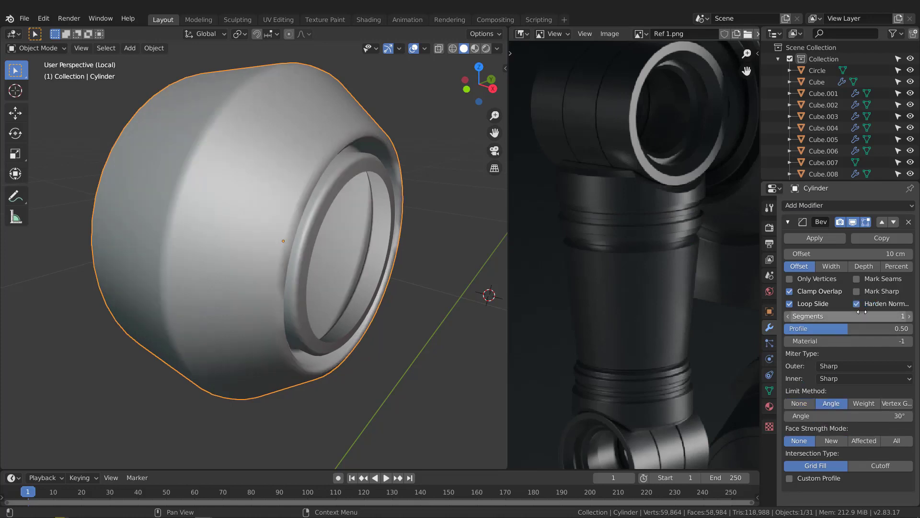
- Set the socket's bevel offset to 0.02 cm and return from the isolated view to the full model
click(882, 253)
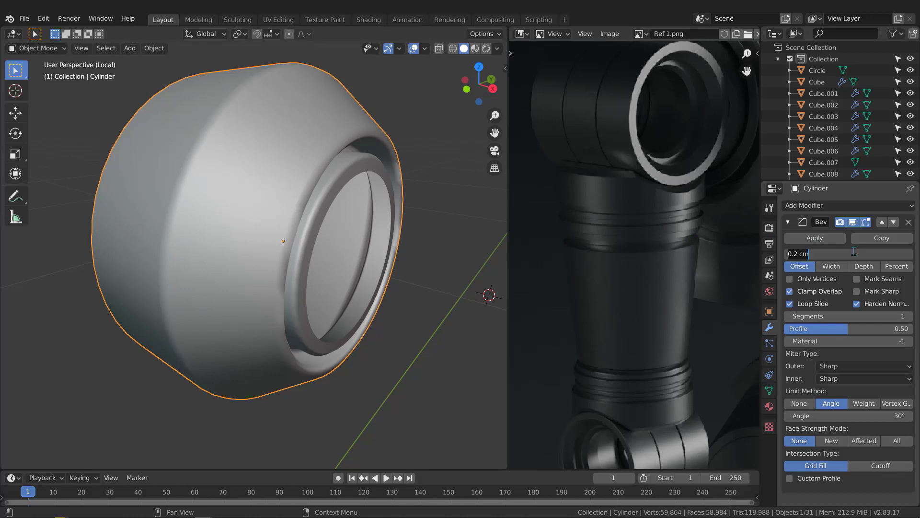
text(2)
key(Return)
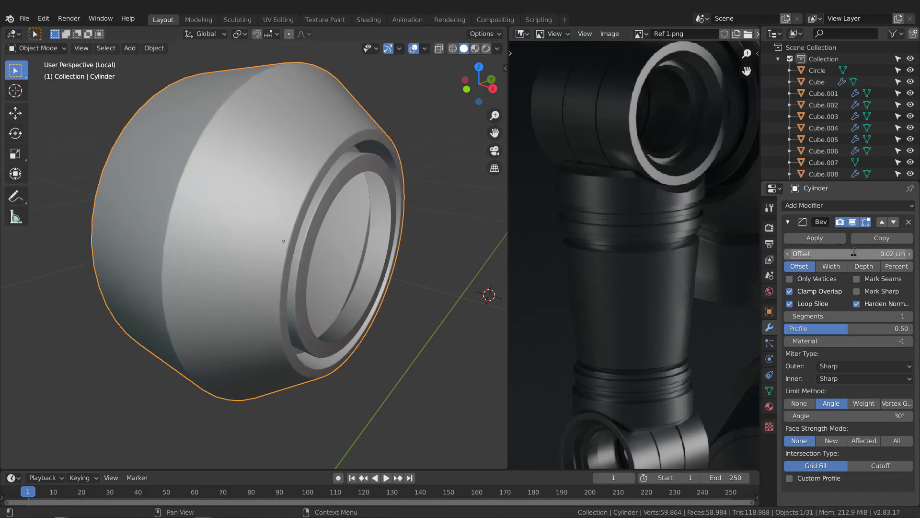
mouse_move(287, 220)
middle_down()
mouse_move(240, 189)
mouse_move(236, 171)
mouse_move(261, 159)
mouse_move(286, 186)
mouse_move(290, 219)
middle_up()
key(KP_Divide)
scroll(289, 219, up, 4)
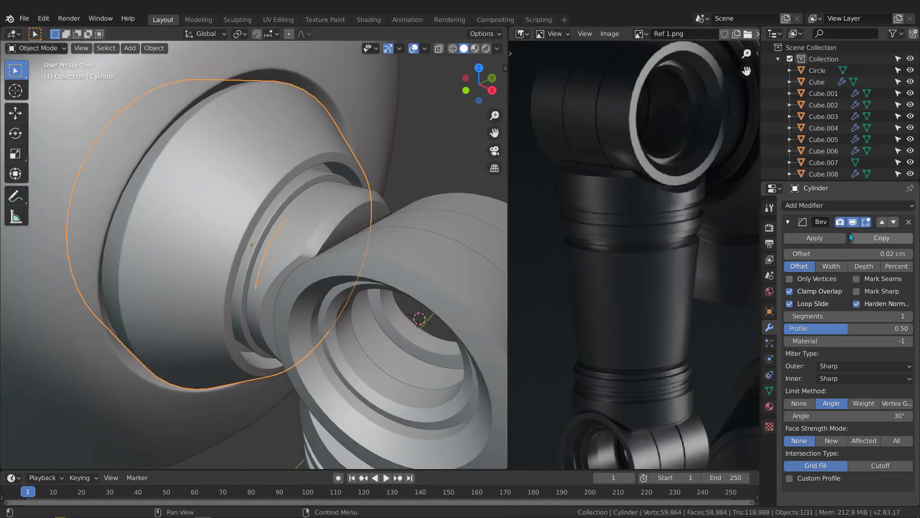
- Copy the socket's Bevel modifier to the short connector cylinder by linking modifiers
click(339, 229)
mouse_move(338, 229)
middle_down()
mouse_move(344, 186)
mouse_move(321, 225)
mouse_move(298, 181)
mouse_move(336, 221)
middle_up()
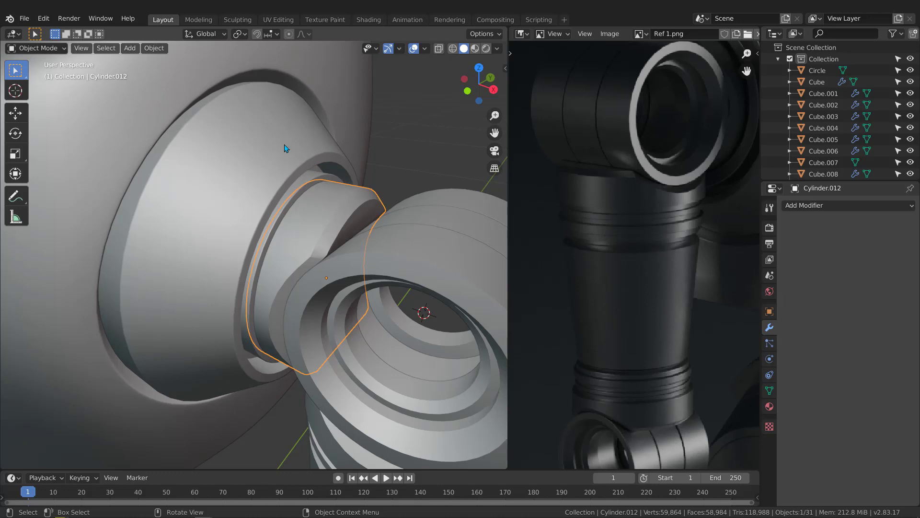
shift+click(261, 144)
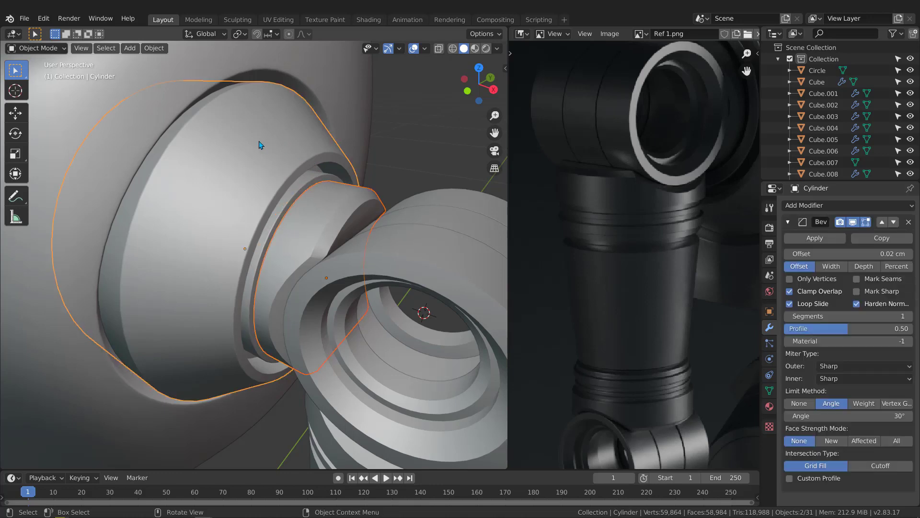
key(ctrl+l)
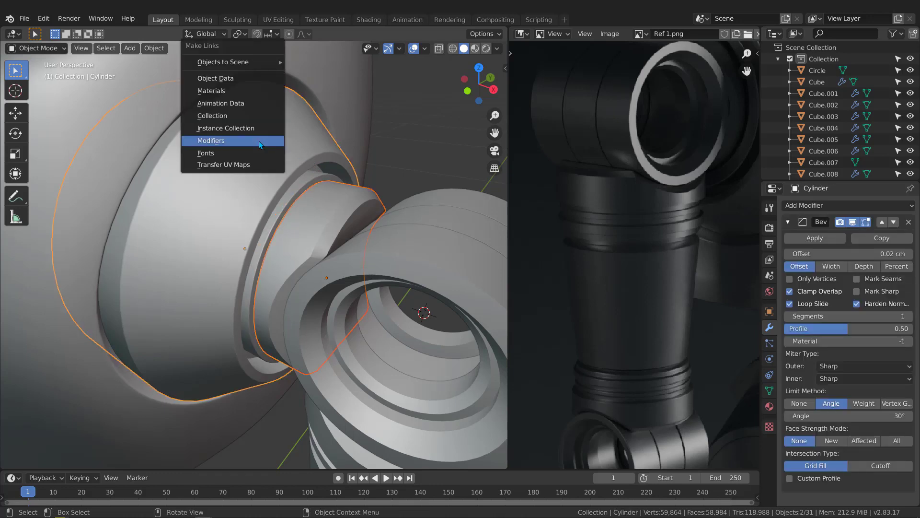
click(259, 141)
middle_drag(263, 148, 327, 222)
- Isolate the connector cylinder, inspect its mesh and set its bevel's angle limit to 26°
click(325, 218)
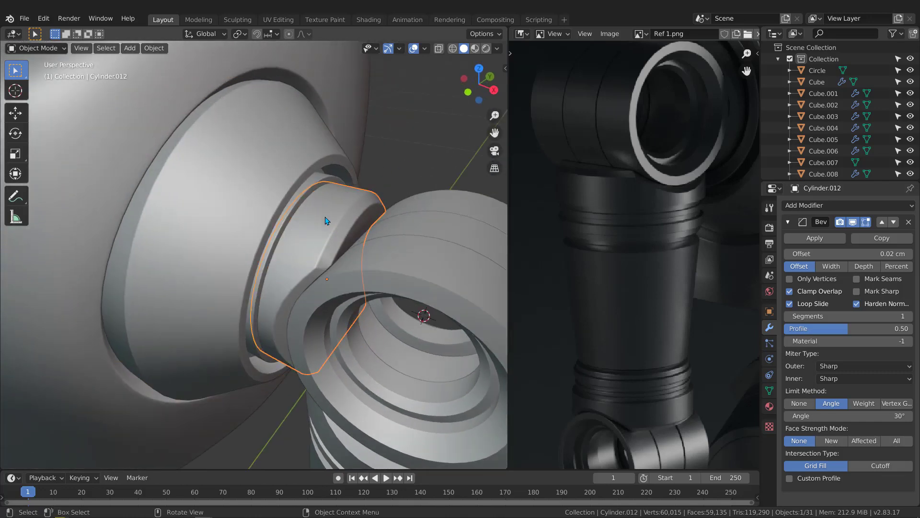
key(KP_Divide)
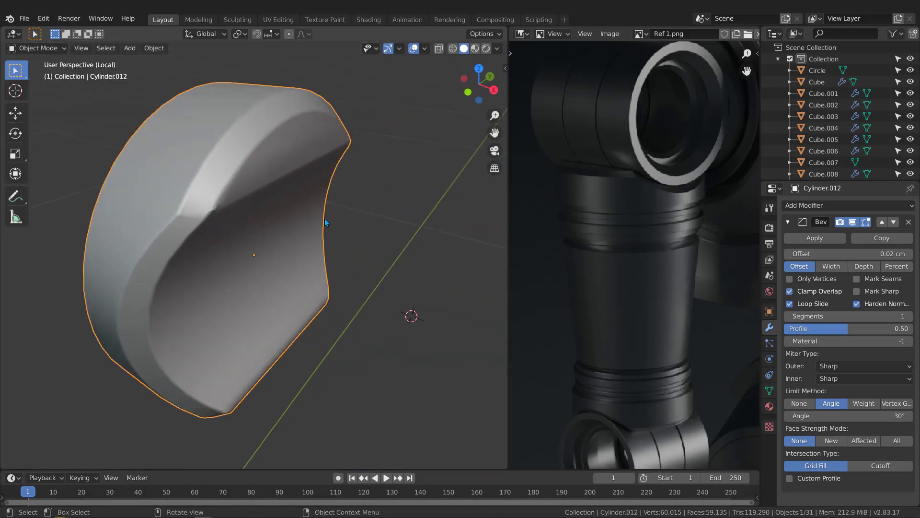
middle_drag(324, 219, 281, 280)
key(Tab)
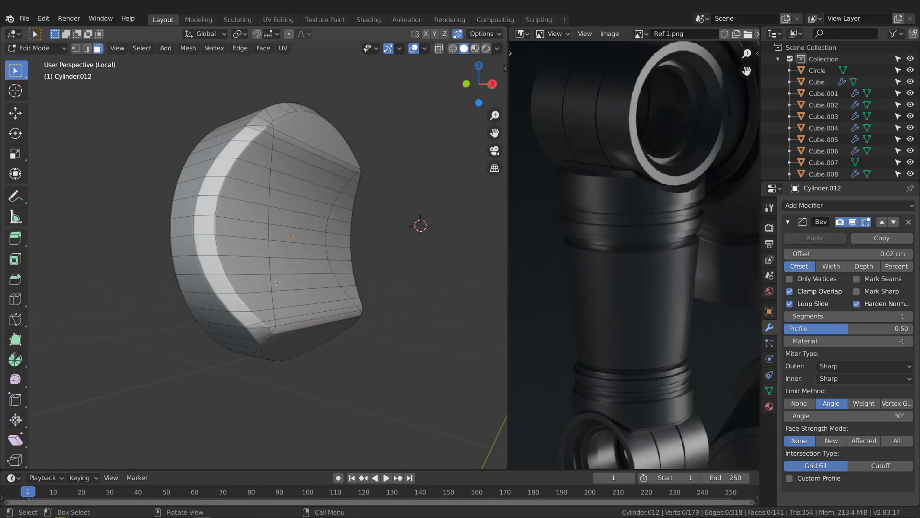
middle_drag(263, 322, 221, 298)
scroll(264, 283, down, 4)
key(Tab)
middle_drag(236, 200, 259, 240)
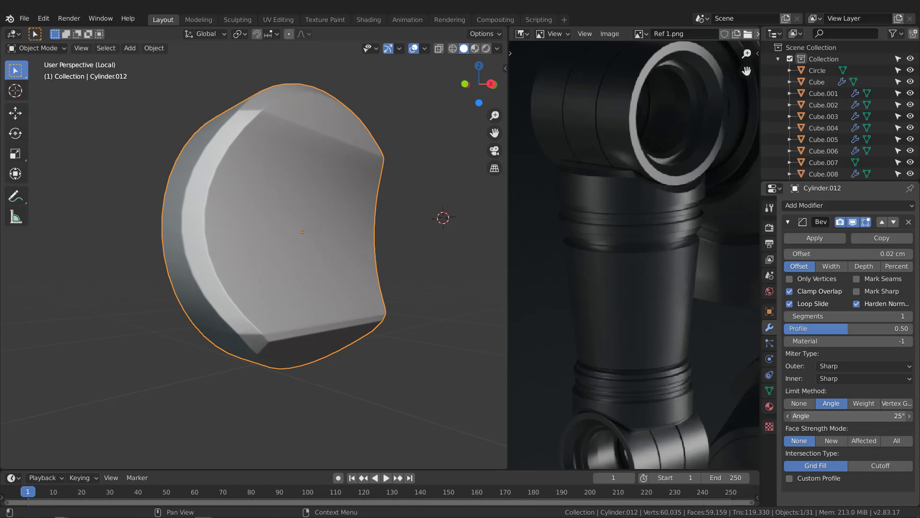
middle_drag(330, 153, 263, 294)
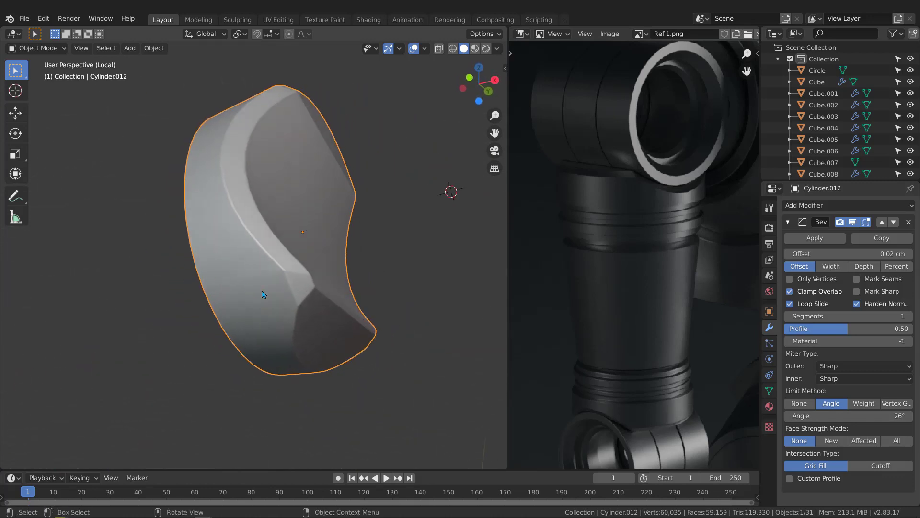
- Slide the corner vertex on the connector's curved rim along its edge, away from the crowded neighbouring vertex
scroll(278, 283, up, 1)
key(Tab)
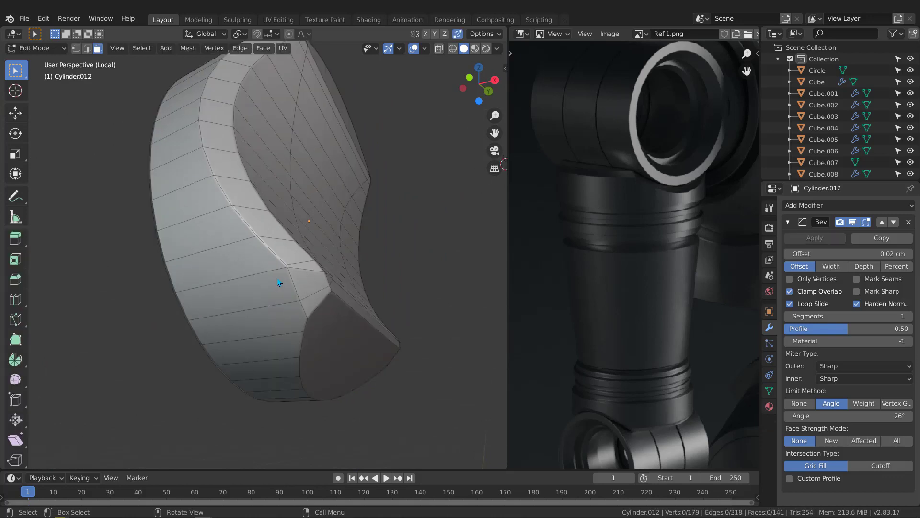
scroll(280, 281, up, 4)
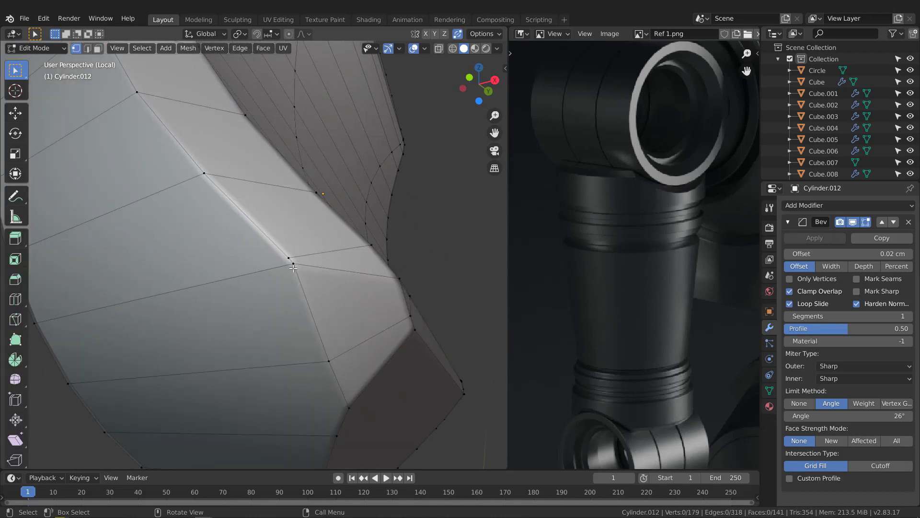
click(287, 260)
scroll(293, 273, down, 3)
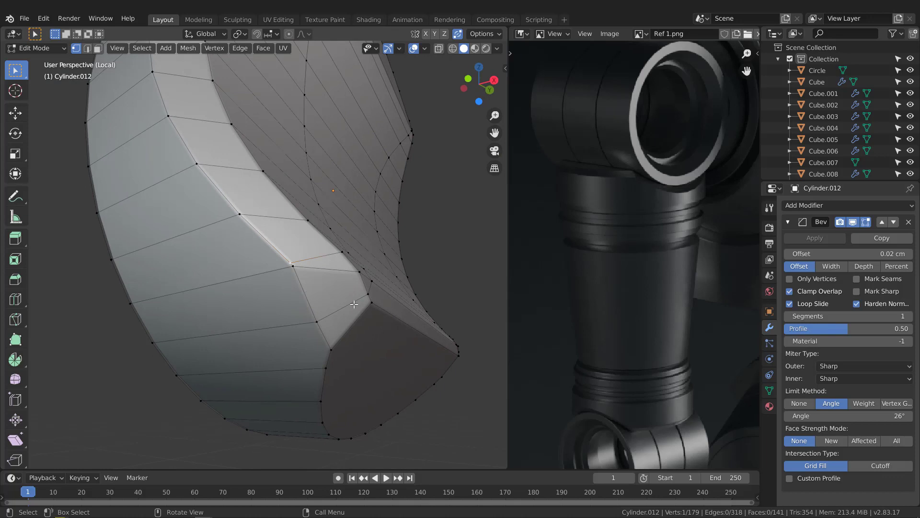
key(shift+v)
click(333, 290)
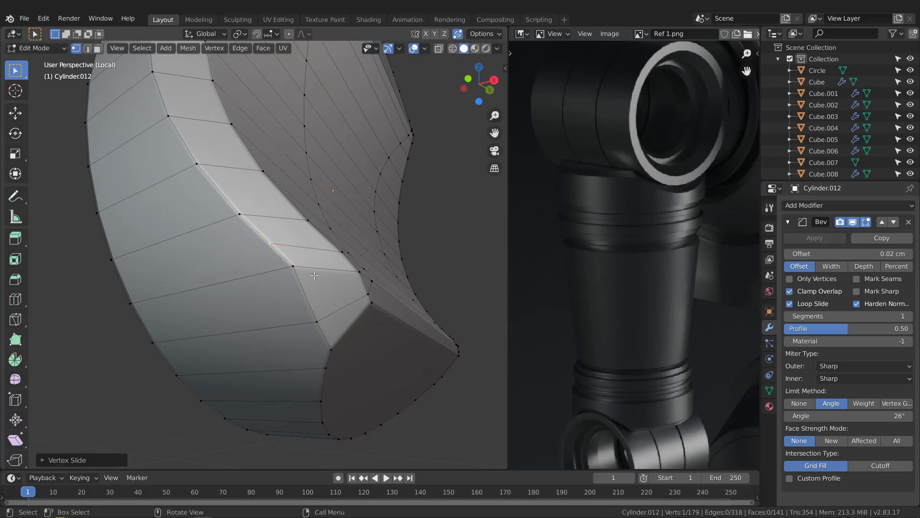
scroll(287, 282, down, 2)
key(Tab)
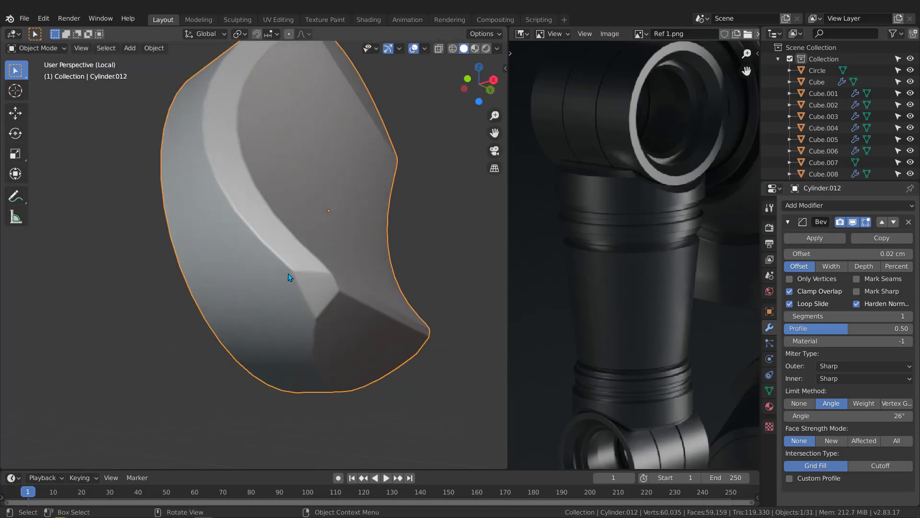
- Slide the crowded rim vertex at the connector's other lower corner farther along the curved edge
middle_drag(194, 284, 284, 263)
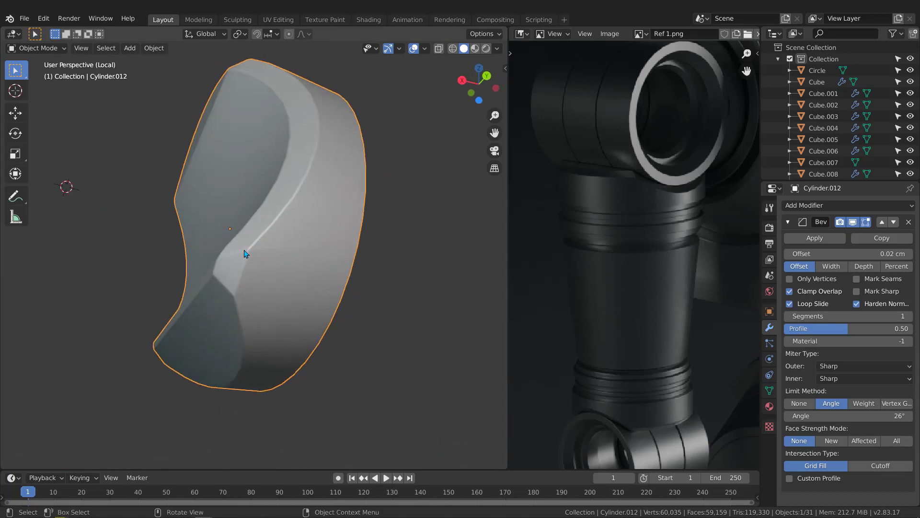
scroll(287, 251, up, 2)
key(Tab)
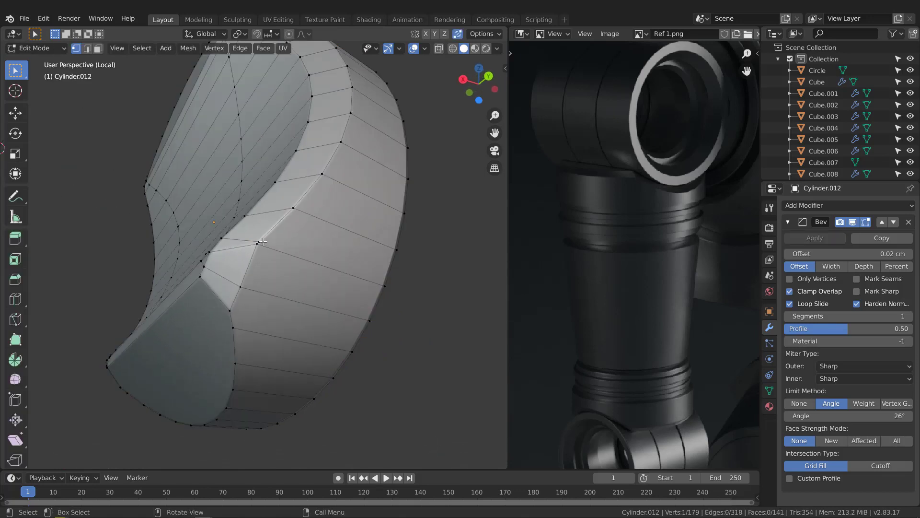
key(g)
key(g)
click(303, 247)
scroll(300, 250, down, 1)
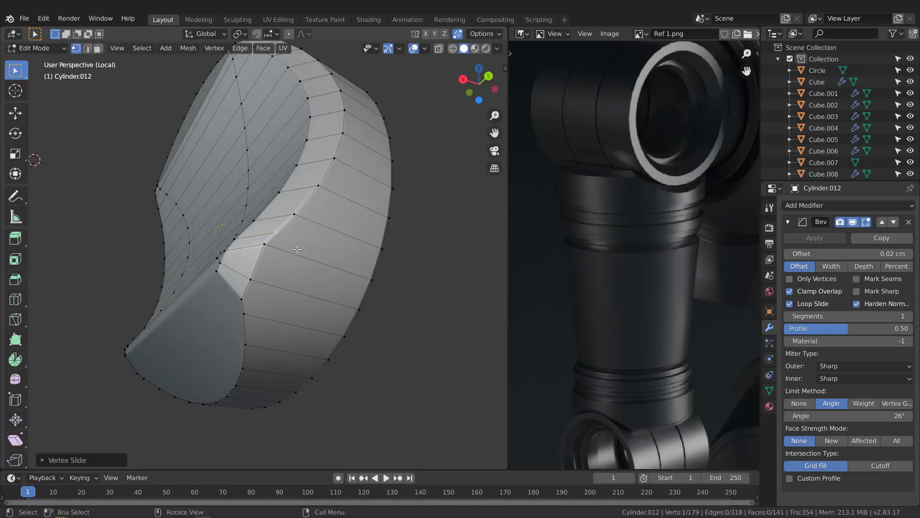
key(Tab)
- Slide the closely spaced rim vertex at the connector's first upper corner away from its neighbour
middle_drag(298, 252, 284, 178)
scroll(289, 283, down, 2)
scroll(269, 211, up, 3)
key(Tab)
scroll(278, 161, up, 2)
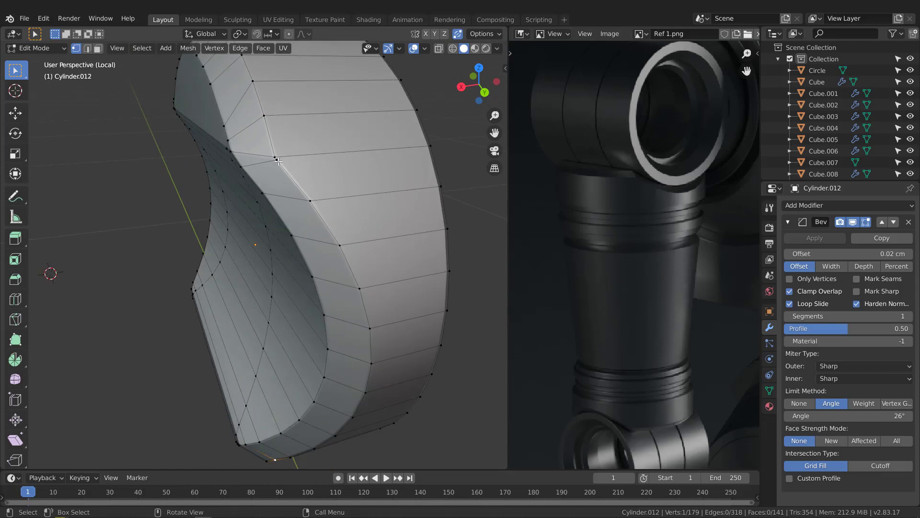
key(g)
key(g)
click(290, 187)
- Slide the remaining crowded vertex at the opposite upper corner of the connector's rim to even out the spacing
middle_drag(304, 213, 233, 216)
scroll(233, 216, up, 3)
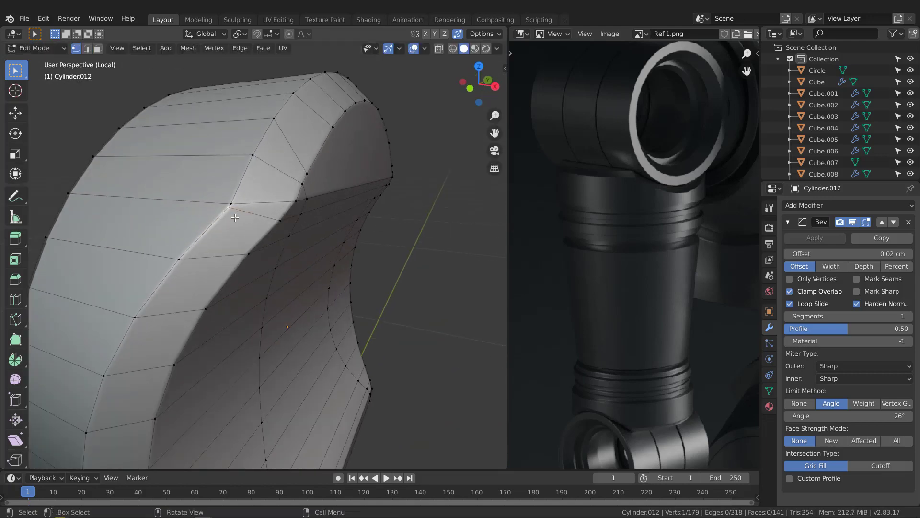
scroll(216, 232, down, 4)
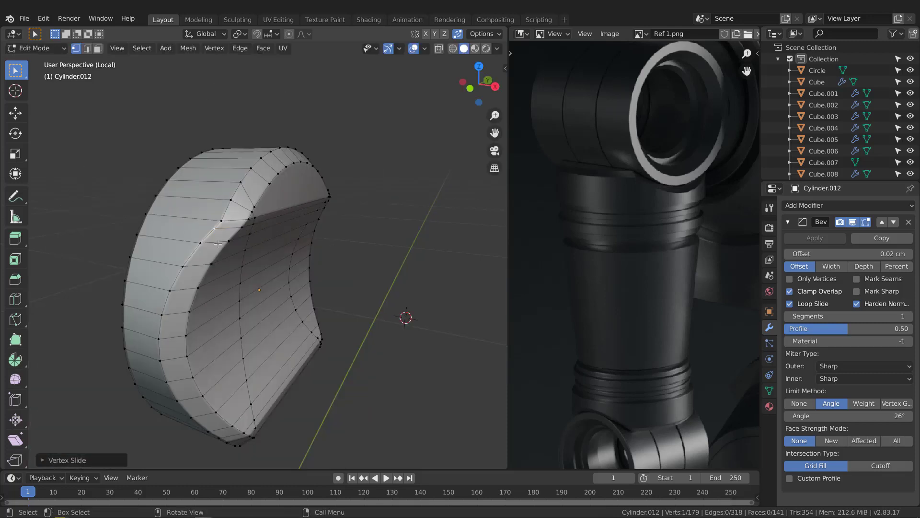
key(Tab)
middle_drag(270, 228, 254, 266)
- Delete the connector's flat circular back face and return from the isolated view to the full model
key(Tab)
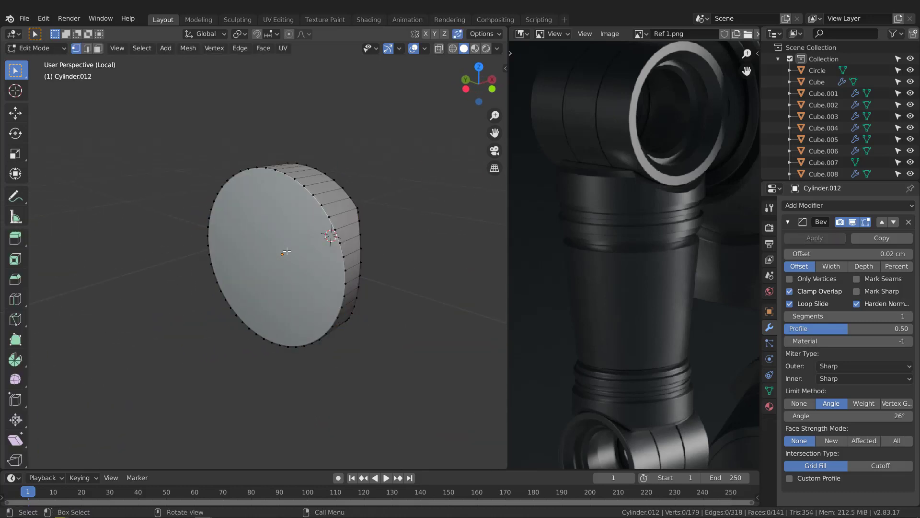
key(3)
click(281, 244)
key(x)
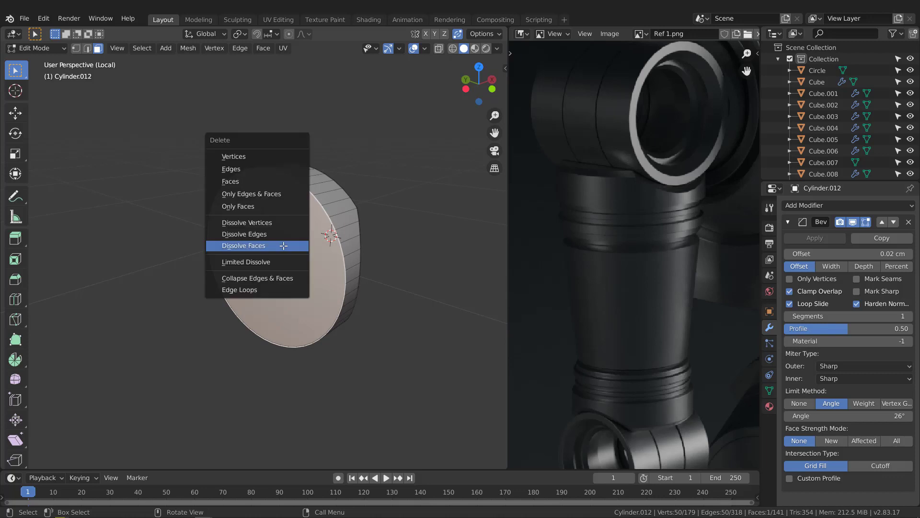
click(269, 178)
middle_drag(268, 178, 366, 240)
key(Tab)
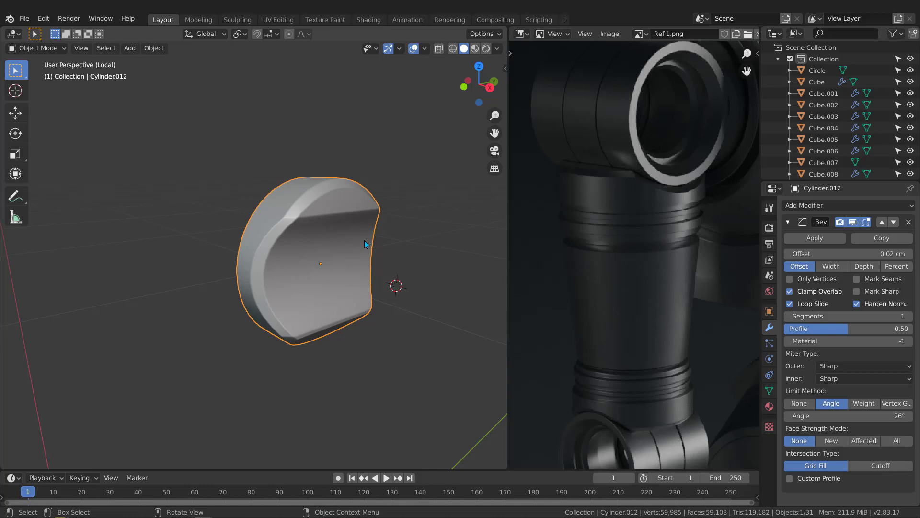
key(KP_Divide)
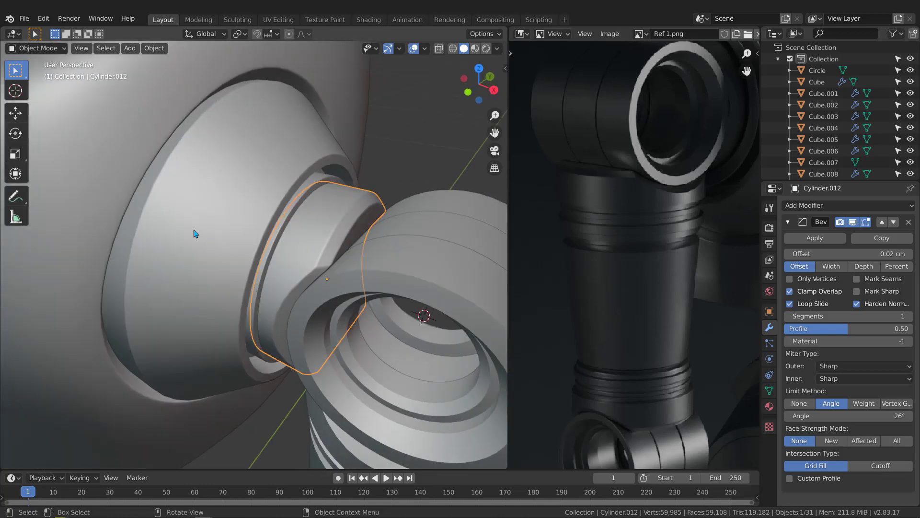
- Copy the connector's Bevel modifier to the three shoulder ring sections by linking modifiers
middle_drag(195, 232, 214, 220)
shift+click(216, 220)
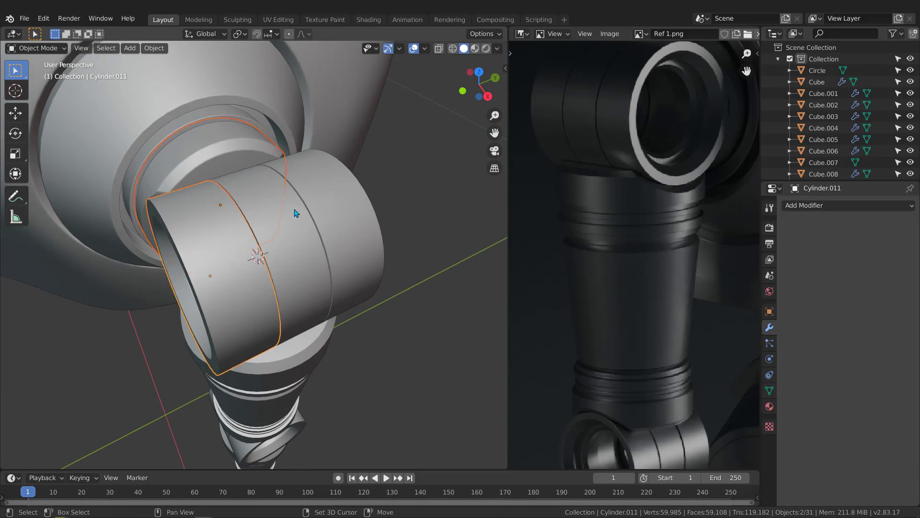
click(337, 213)
shift+click(274, 219)
shift+click(210, 236)
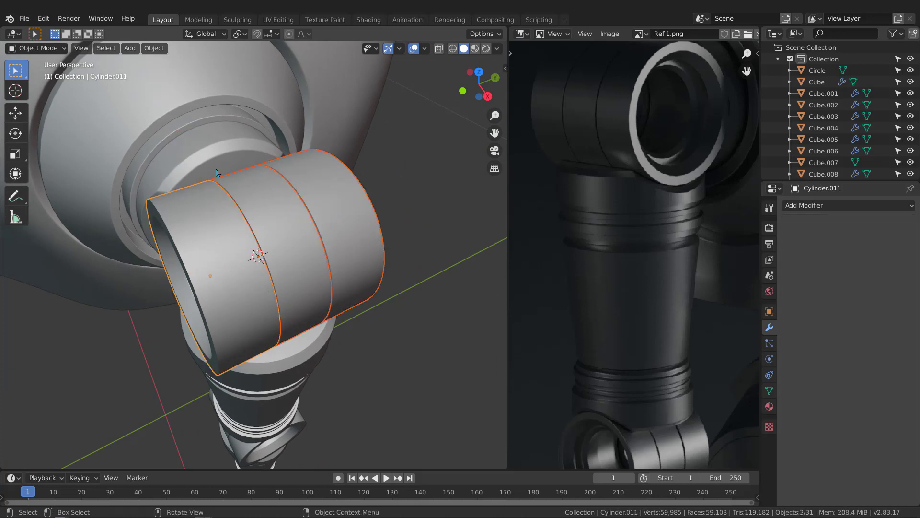
shift+click(210, 151)
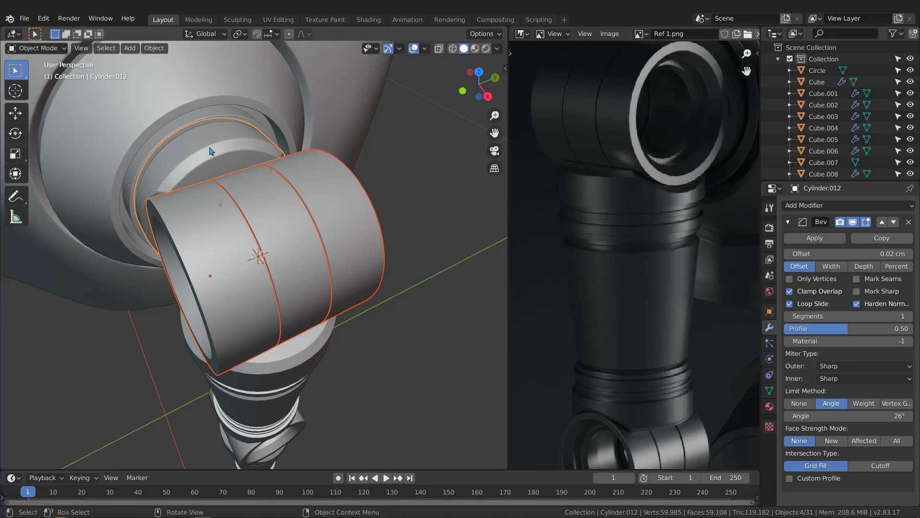
key(ctrl+l)
click(209, 148)
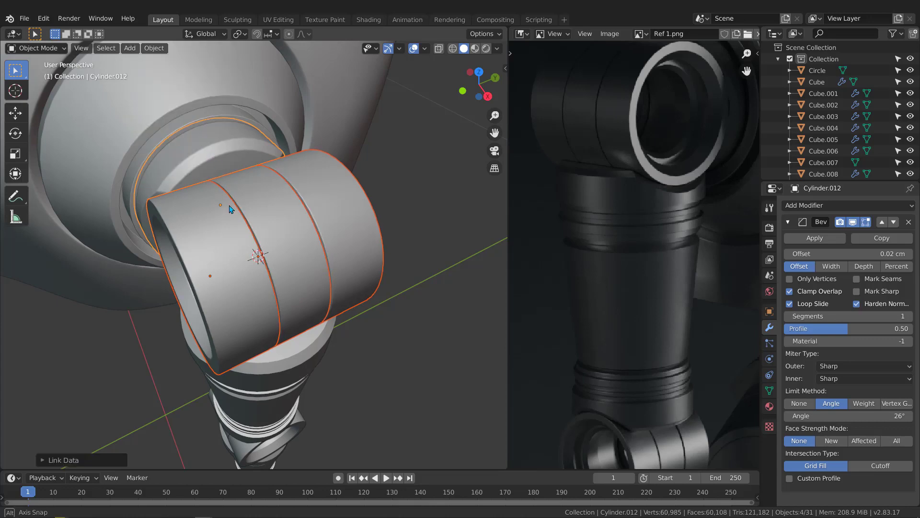
middle_drag(225, 181, 505, 297)
key(alt+a)
middle_drag(236, 243, 265, 249)
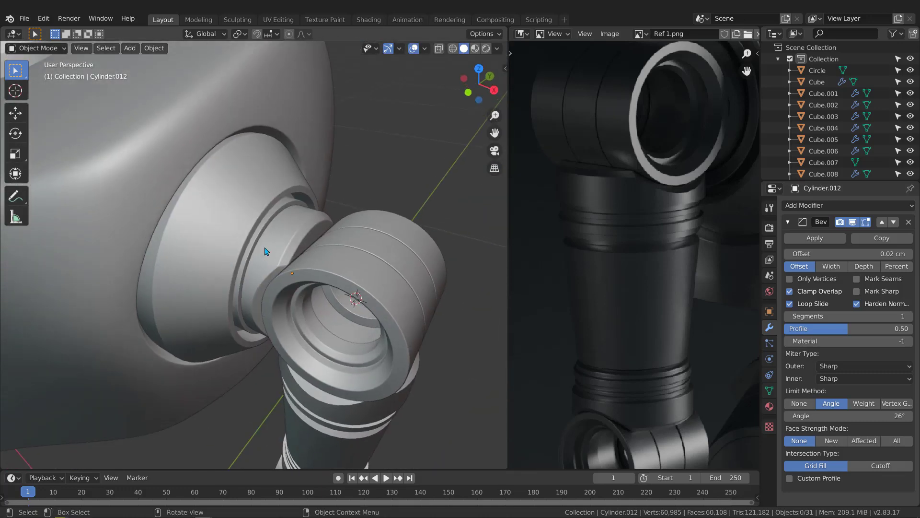
- Set the bevel segments of the cone-shaped socket and the short connector to 2
click(229, 199)
key(KP_Decimal)
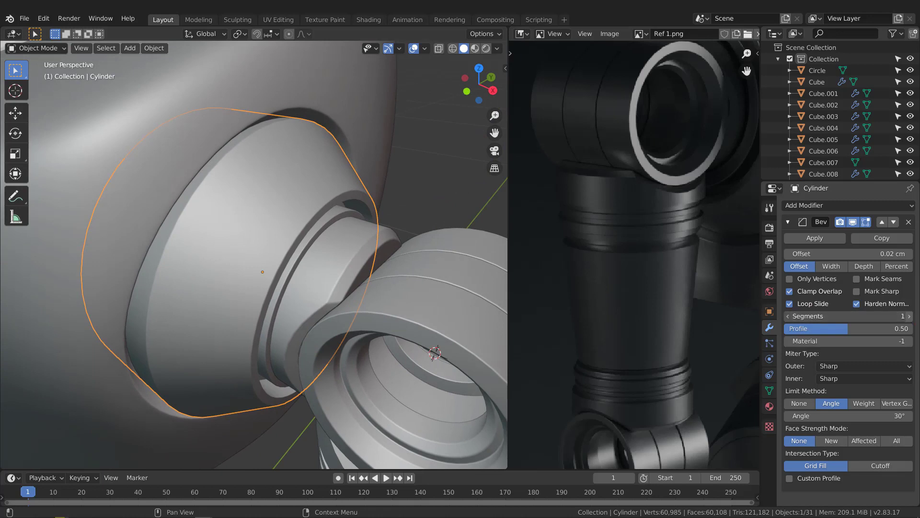
click(353, 250)
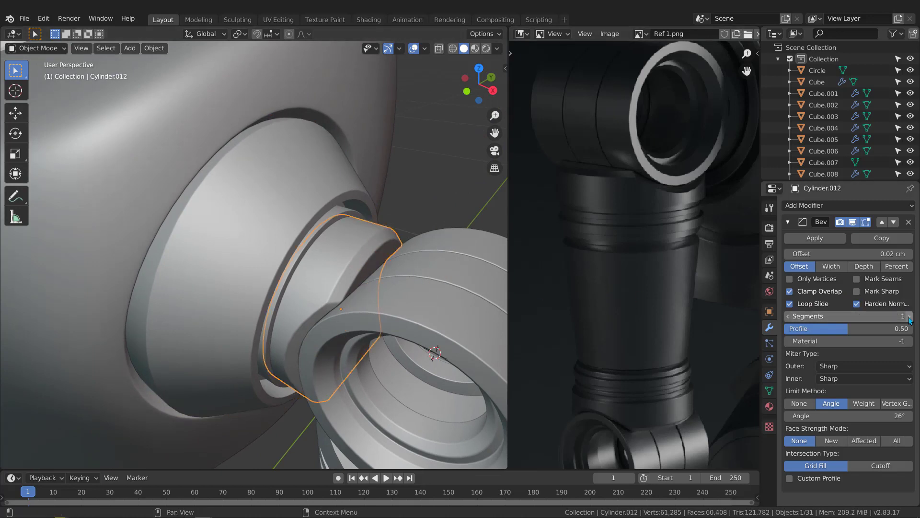
click(909, 317)
- Set the bevel segments of each of the three shoulder ring sections to 2
click(394, 302)
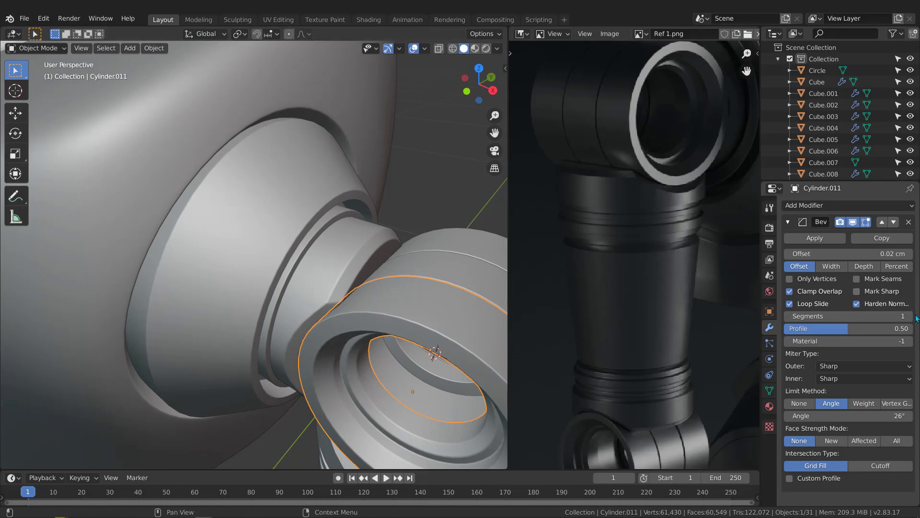
click(461, 286)
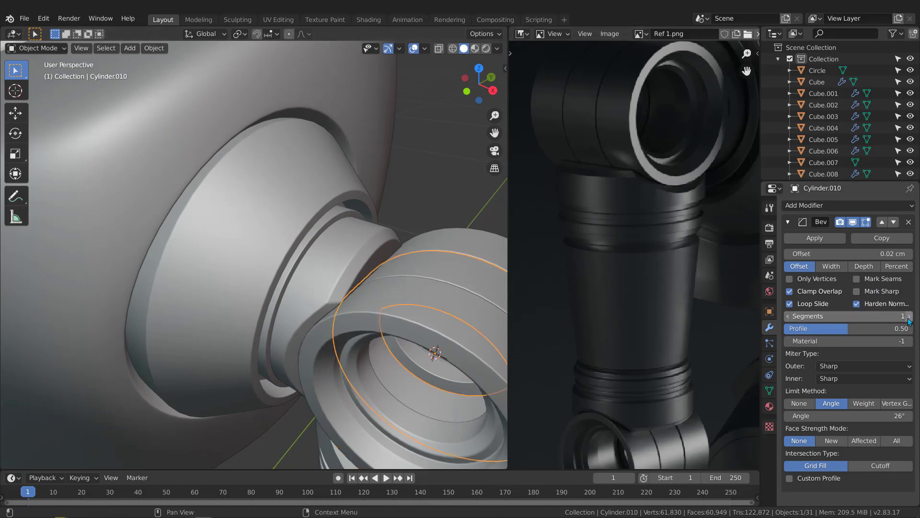
middle_drag(477, 259, 413, 251)
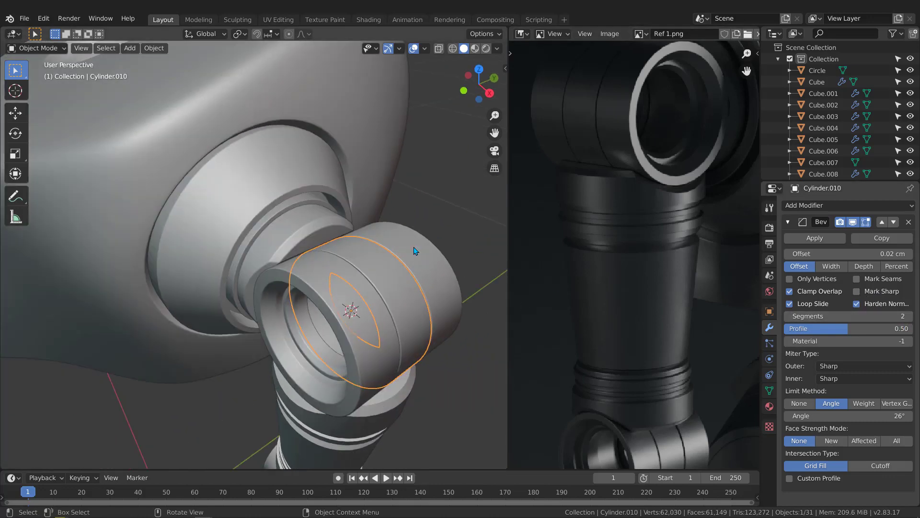
click(416, 254)
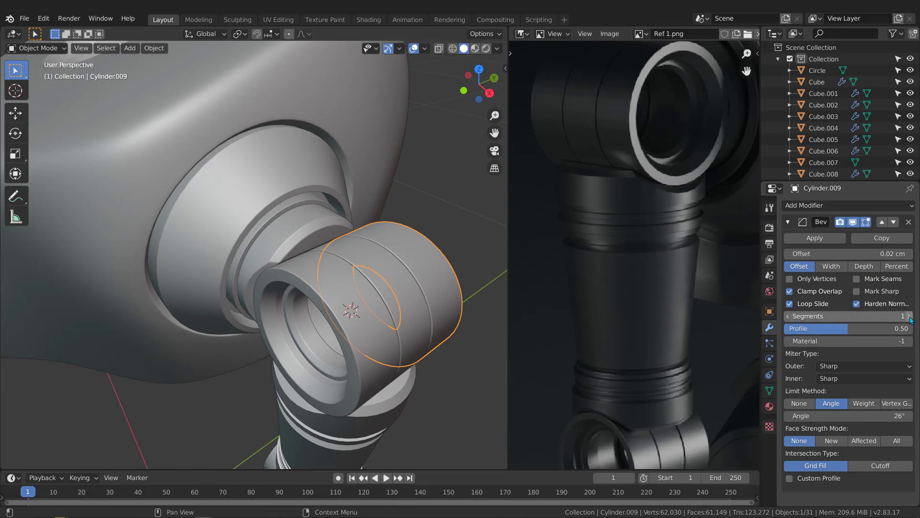
click(396, 278)
click(338, 311)
- Copy the front shoulder ring's Bevel modifier to the upper arm cylinder by linking modifiers
scroll(340, 311, down, 3)
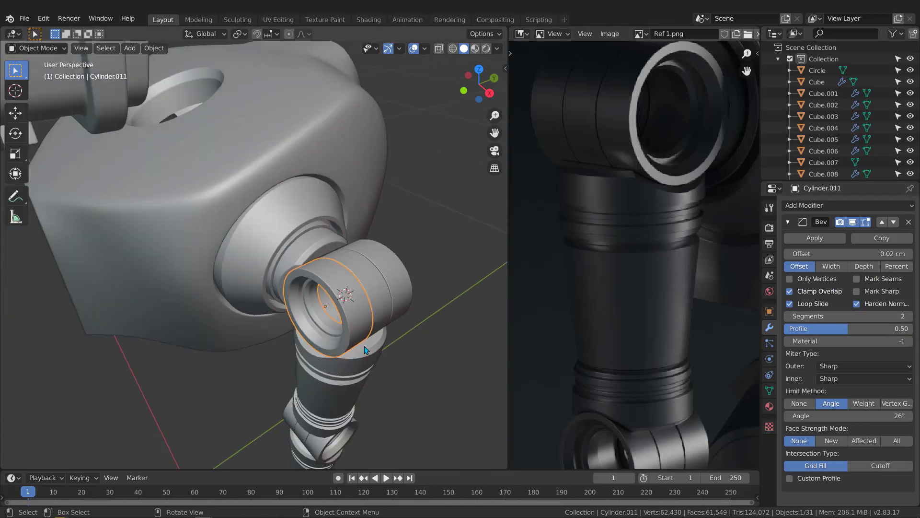
shift+middle_drag(352, 314, 336, 216)
scroll(336, 216, up, 5)
middle_drag(343, 262, 349, 226)
click(350, 261)
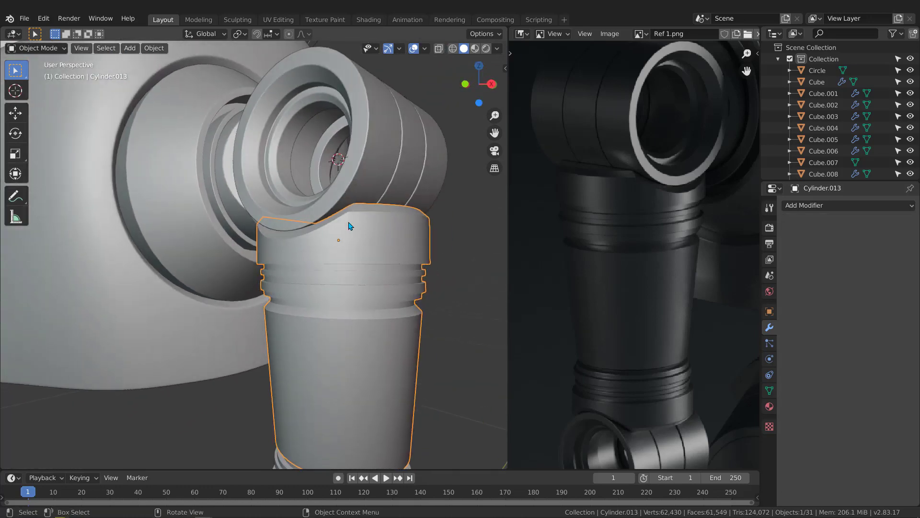
shift+click(369, 163)
key(ctrl+l)
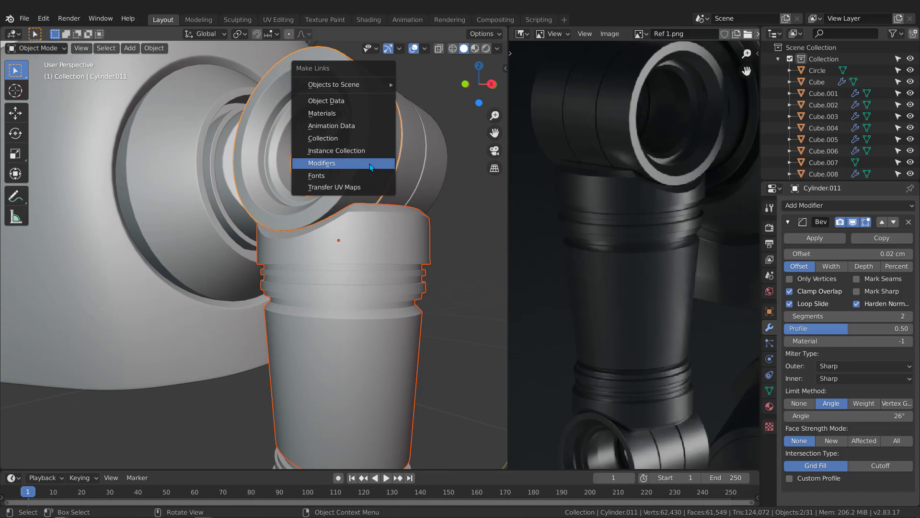
click(369, 163)
- Isolate the upper arm cylinder on its own, without the shoulder ring
middle_drag(376, 211, 387, 261)
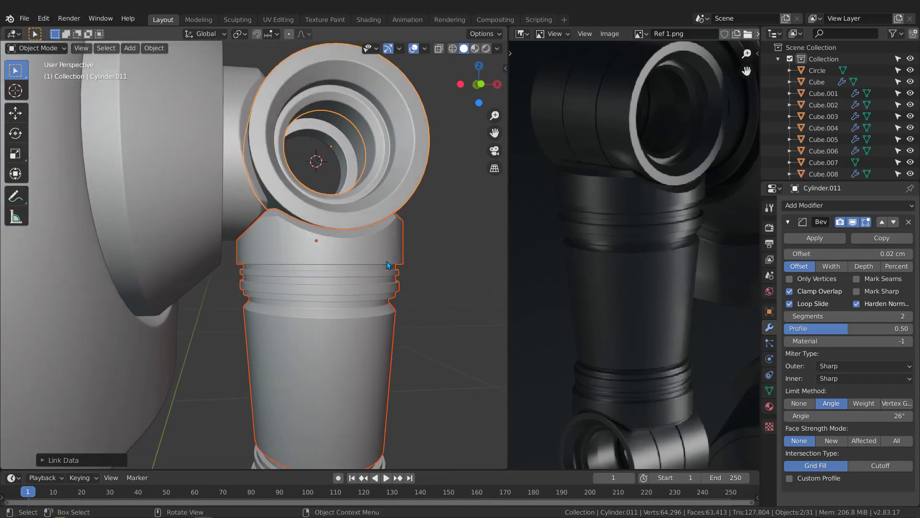
key(KP_Divide)
middle_drag(243, 273, 254, 262)
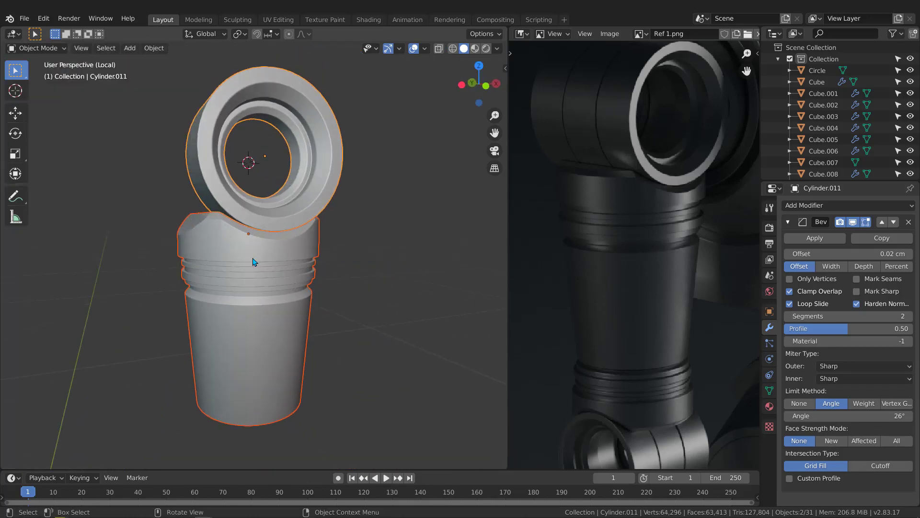
click(254, 261)
key(KP_Divide)
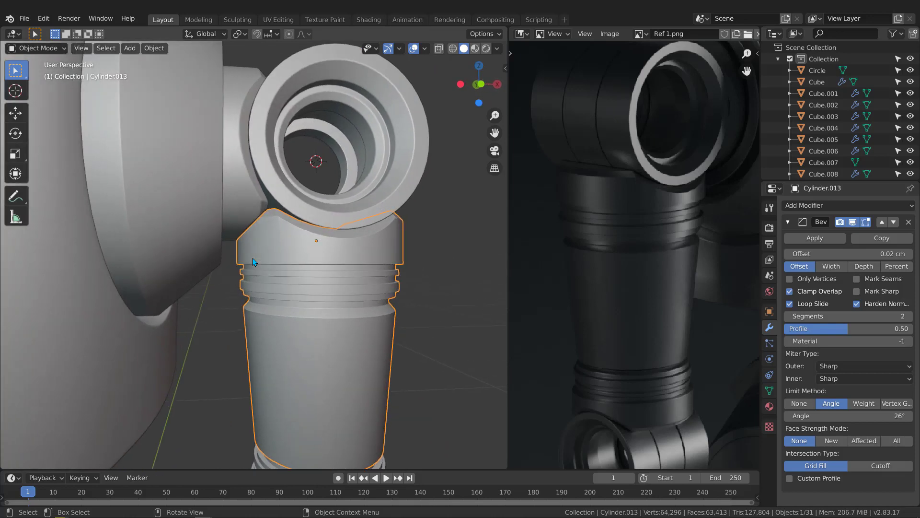
key(KP_Divide)
mouse_move(244, 254)
middle_down()
mouse_move(232, 177)
mouse_move(261, 232)
mouse_move(255, 246)
mouse_move(245, 220)
mouse_move(259, 280)
mouse_move(237, 292)
mouse_move(208, 272)
mouse_move(228, 266)
mouse_move(257, 225)
mouse_move(240, 218)
mouse_move(177, 228)
mouse_move(252, 226)
mouse_move(246, 248)
mouse_move(339, 243)
mouse_move(243, 254)
middle_up()
- Dissolve the stray short edge at one corner of the upper arm's curved top rim
key(Tab)
key(Tab)
key(Tab)
middle_drag(393, 257, 337, 245)
click(319, 249)
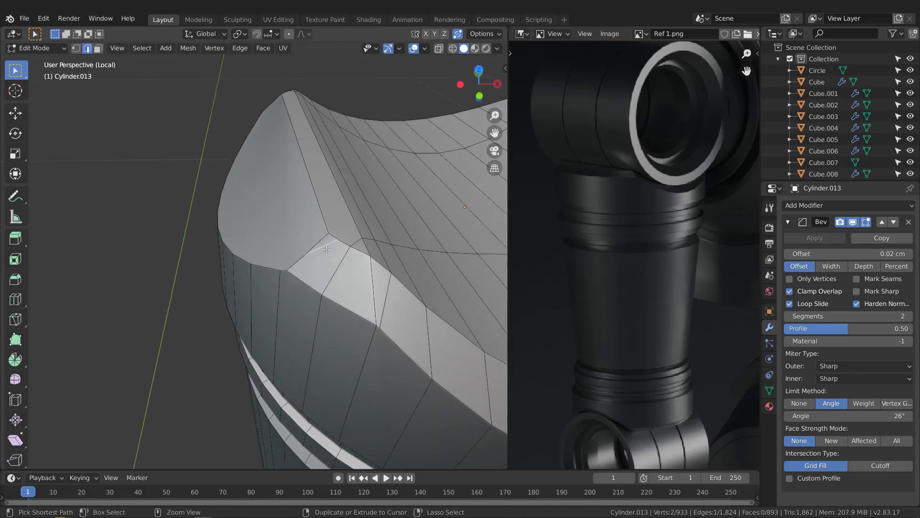
key(ctrl+x)
- Dissolve the stray short edges at the remaining corners of the upper arm's curved top rim
middle_drag(327, 249, 380, 243)
scroll(380, 243, down, 6)
middle_drag(139, 246, 193, 250)
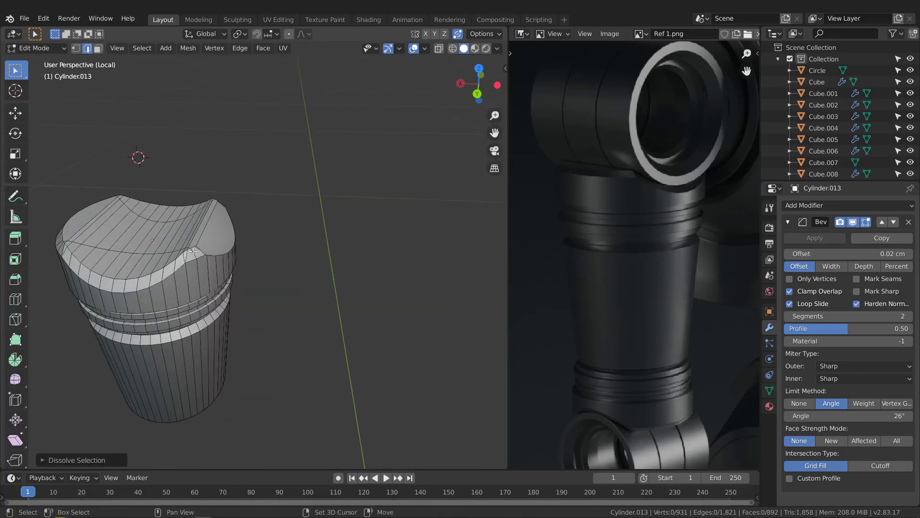
scroll(193, 251, up, 5)
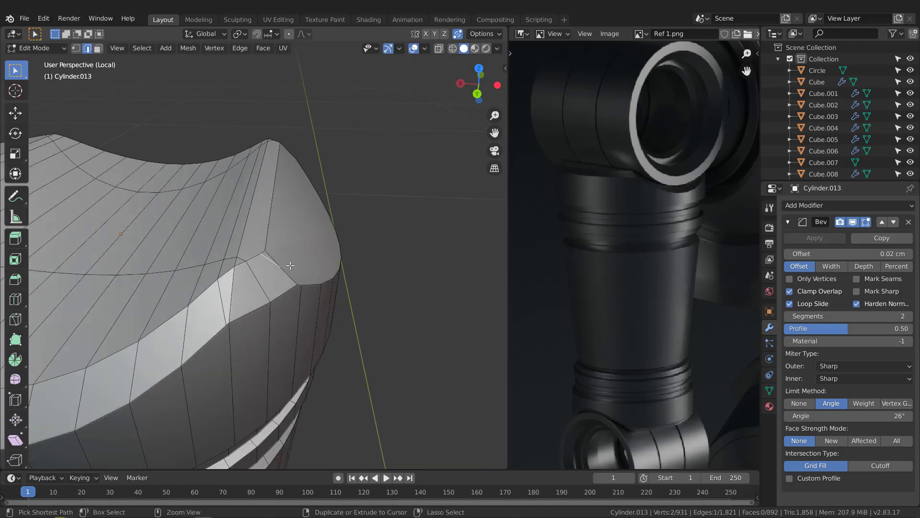
key(ctrl+c)
middle_drag(290, 265, 247, 257)
key(ctrl+x)
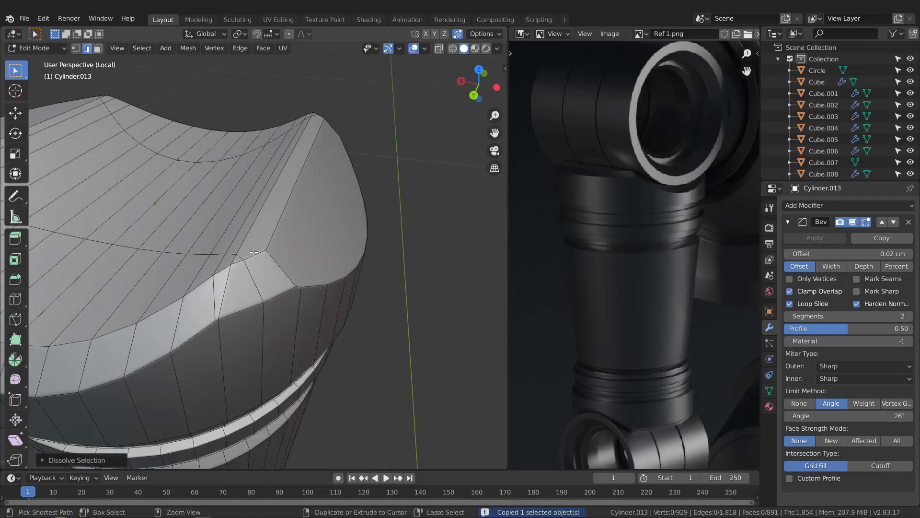
- Slide the lower chamfer vertex beside one corner of the upper arm's curved rim along its edge to even out the spacing
middle_drag(309, 243, 257, 295)
key(1)
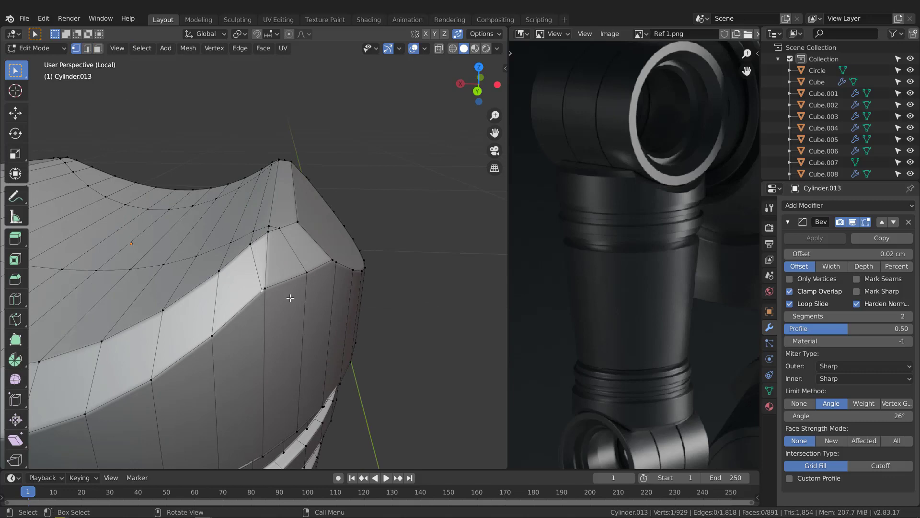
key(g)
key(g)
click(274, 307)
middle_drag(273, 307, 246, 269)
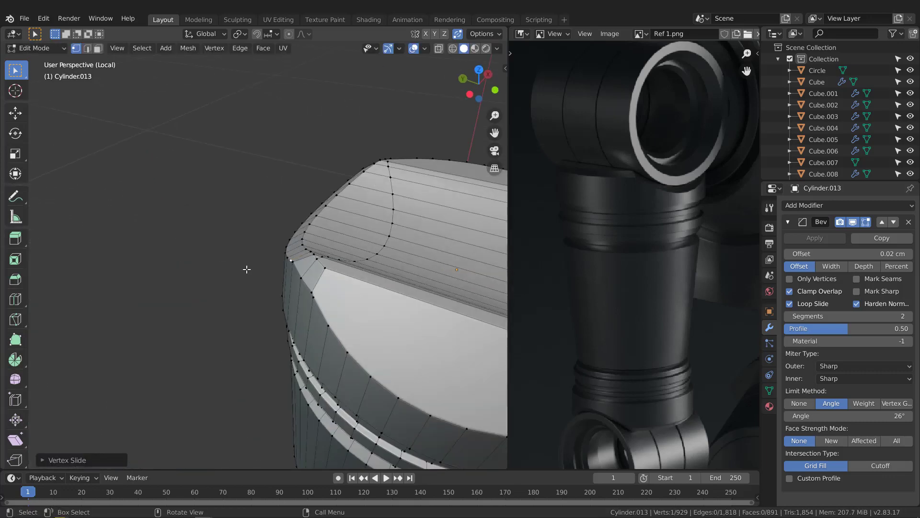
- Slide the matching lower chamfer vertex at the next rim corner along the edge, away from the corner
middle_drag(420, 309, 336, 254)
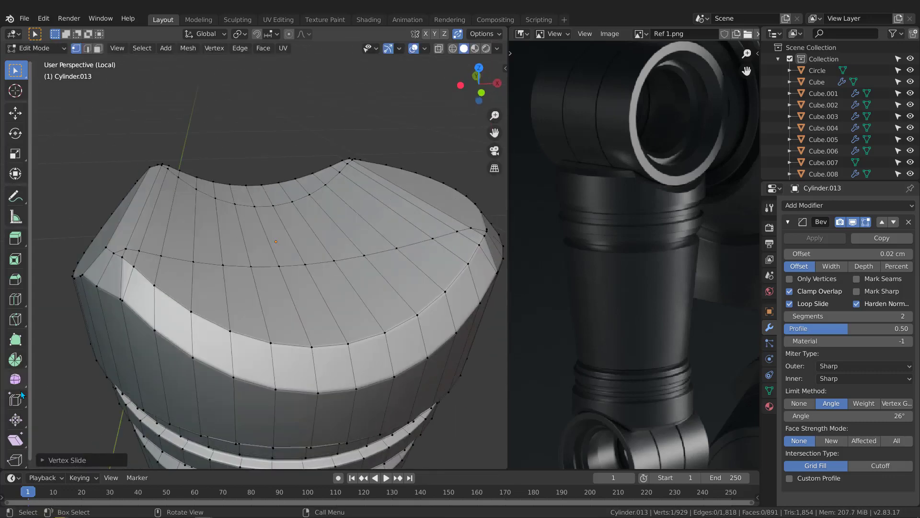
middle_drag(103, 337, 158, 334)
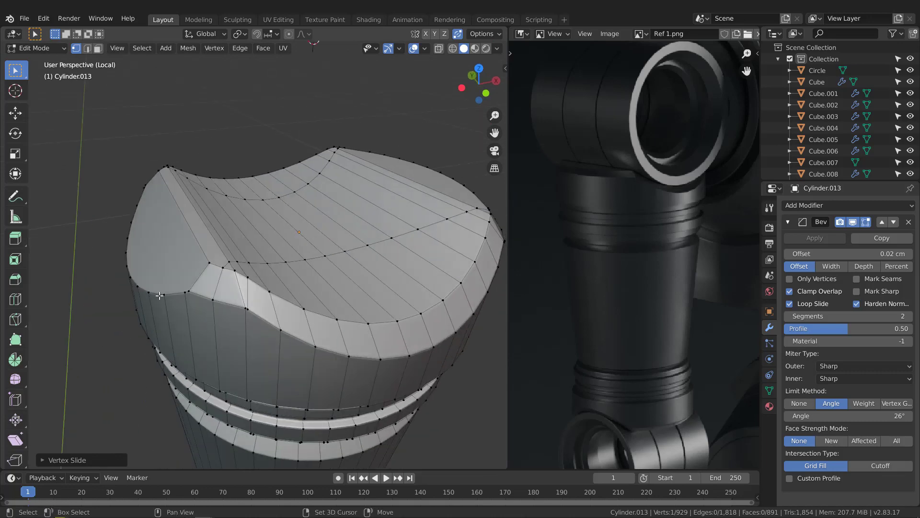
scroll(248, 316, up, 2)
key(g)
key(g)
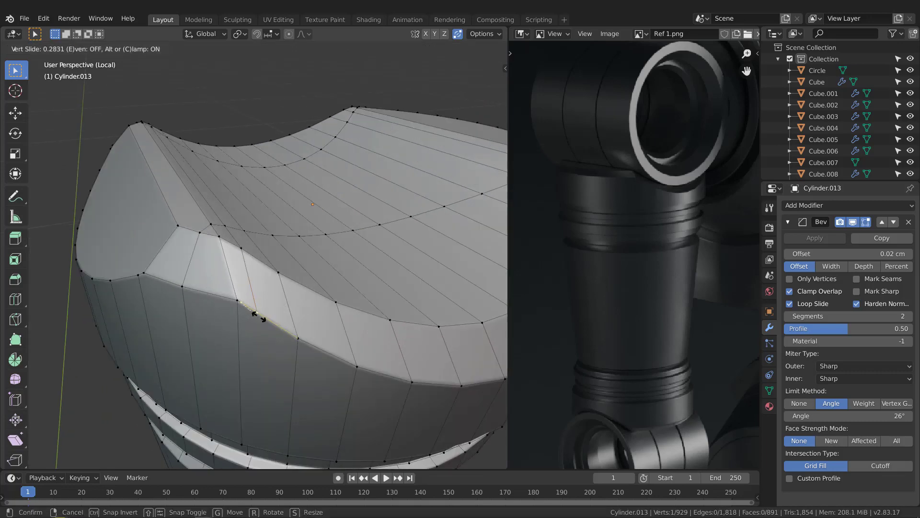
click(262, 317)
- Even out the third rim corner by sliding its lower chamfer vertex along the edge toward the middle of the rim
scroll(456, 287, down, 4)
middle_drag(459, 286, 431, 290)
shift+middle_drag(431, 291, 305, 306)
scroll(316, 293, up, 2)
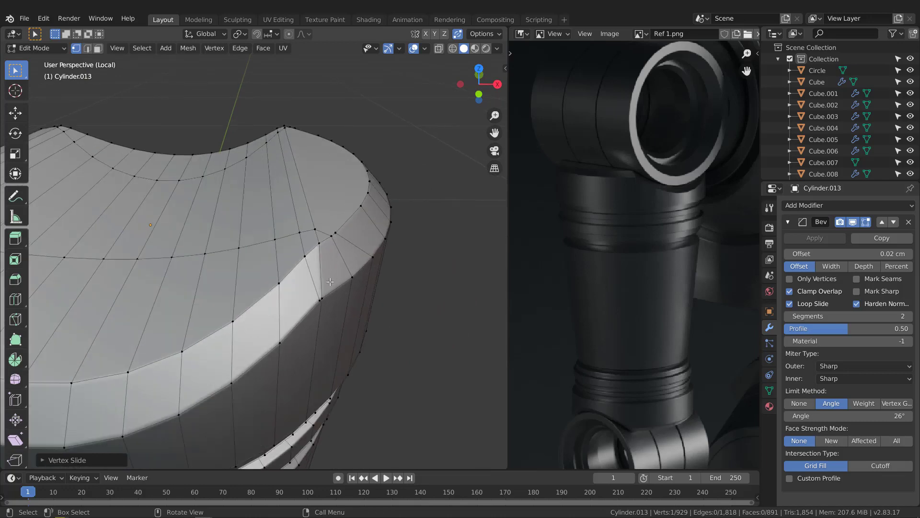
click(316, 300)
key(g)
key(g)
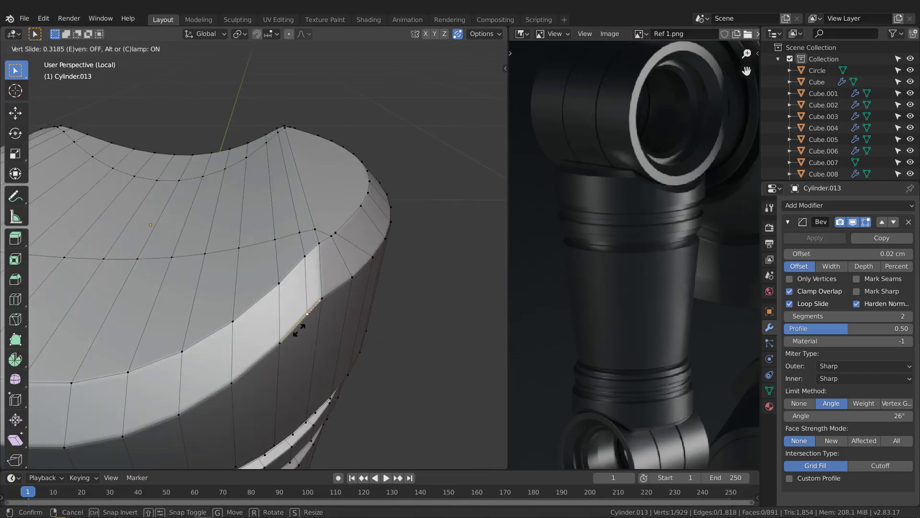
click(301, 326)
- Slide the lower chamfer vertex at the last rim corner along its edge to match the other three corners
scroll(316, 249, down, 4)
middle_drag(312, 261, 115, 276)
scroll(342, 345, up, 3)
shift+middle_drag(342, 346, 302, 348)
click(300, 348)
key(g)
key(g)
click(333, 328)
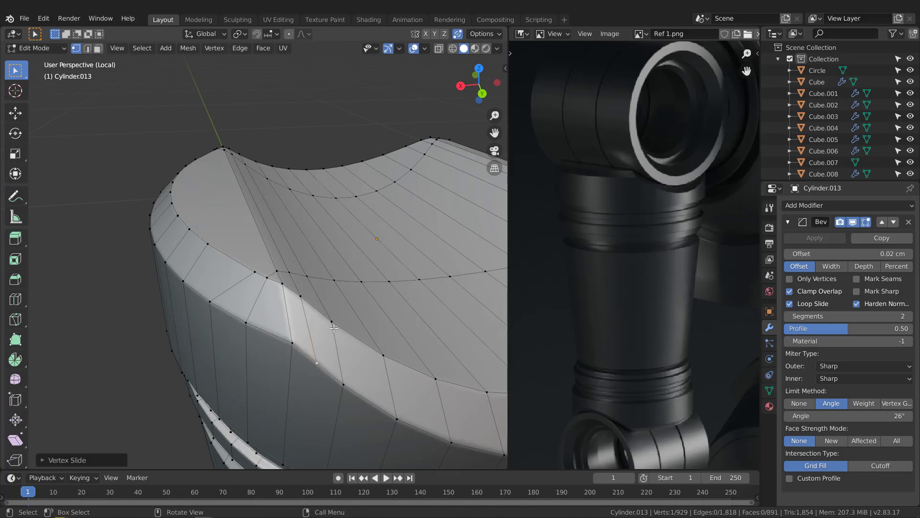
- Finish editing the upper arm, restore the full model and isolate the ribbed collar between the upper arm and elbow joint
scroll(306, 297, down, 4)
middle_drag(306, 298, 225, 240)
scroll(271, 227, up, 3)
key(Tab)
key(KP_Divide)
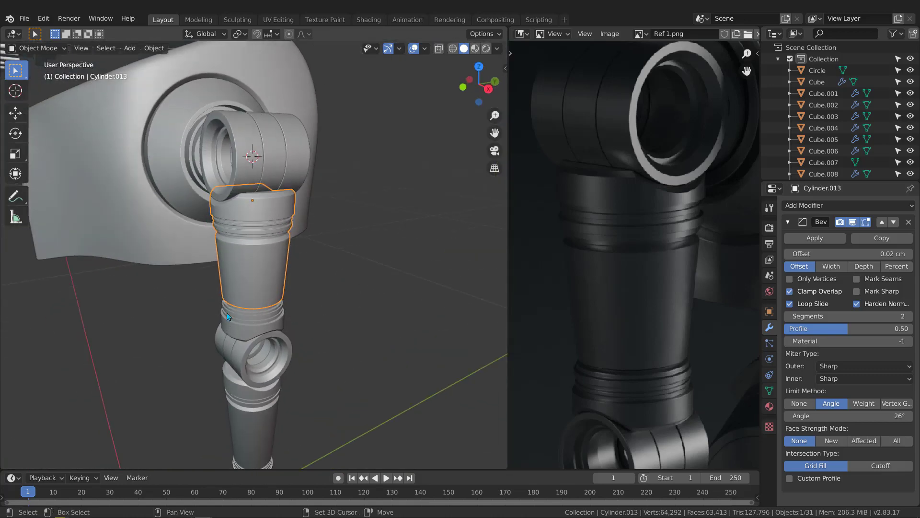
scroll(229, 235, up, 8)
scroll(292, 232, down, 3)
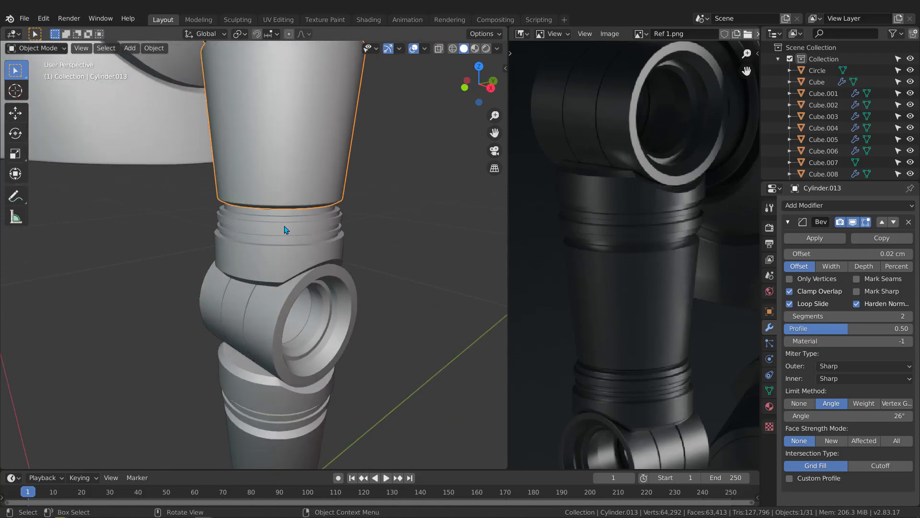
scroll(293, 232, up, 4)
click(290, 234)
key(KP_Divide)
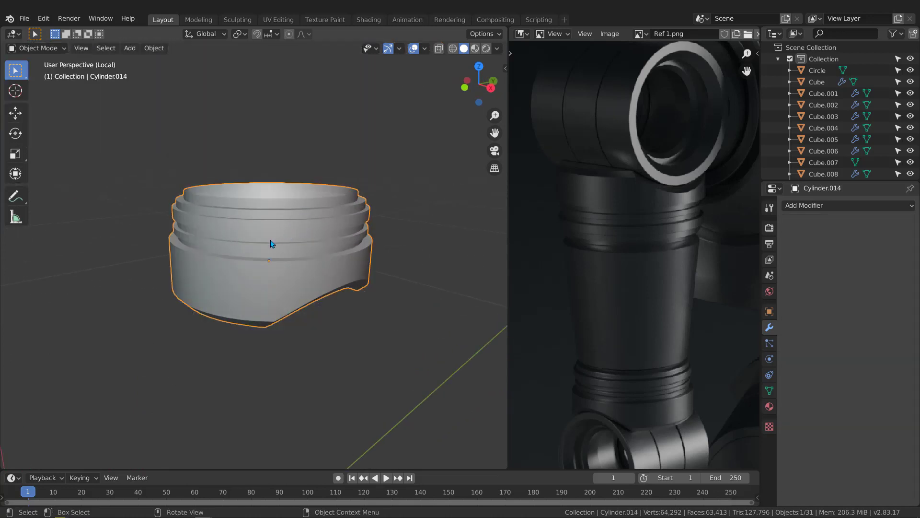
- Fill the open top of the ribbed collar with a single face from its inner edge loop
middle_drag(269, 242, 382, 248)
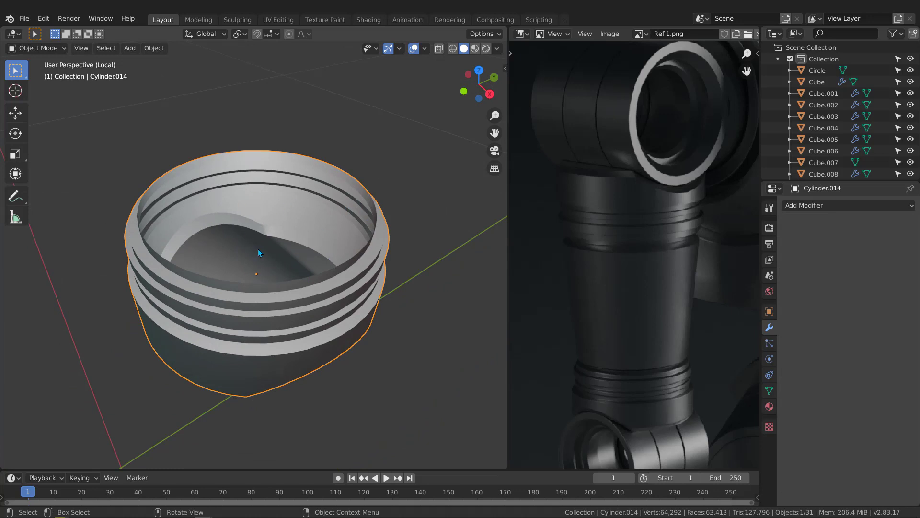
key(Tab)
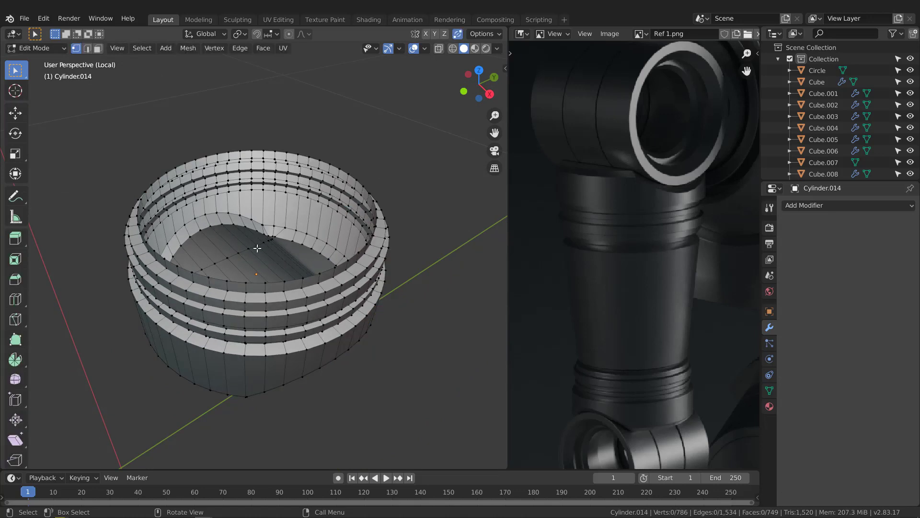
key(Tab)
key(Tab)
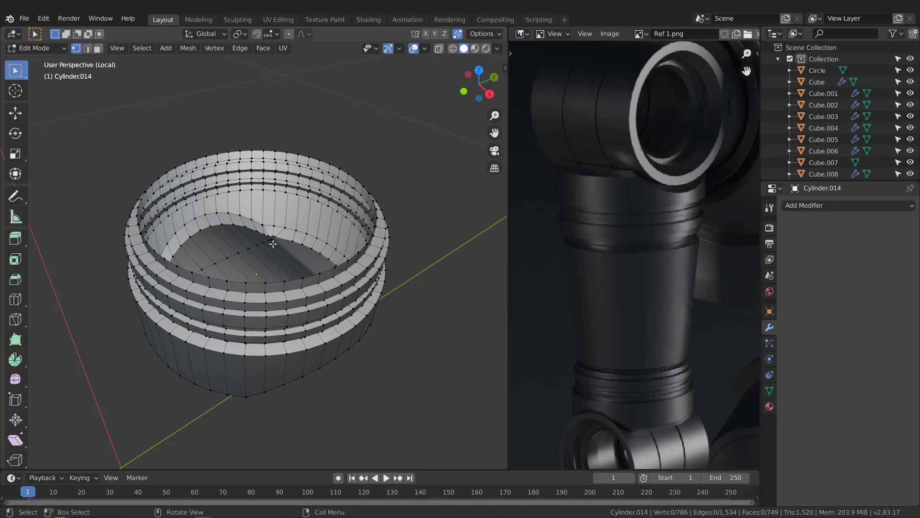
alt+click(253, 286)
key(f)
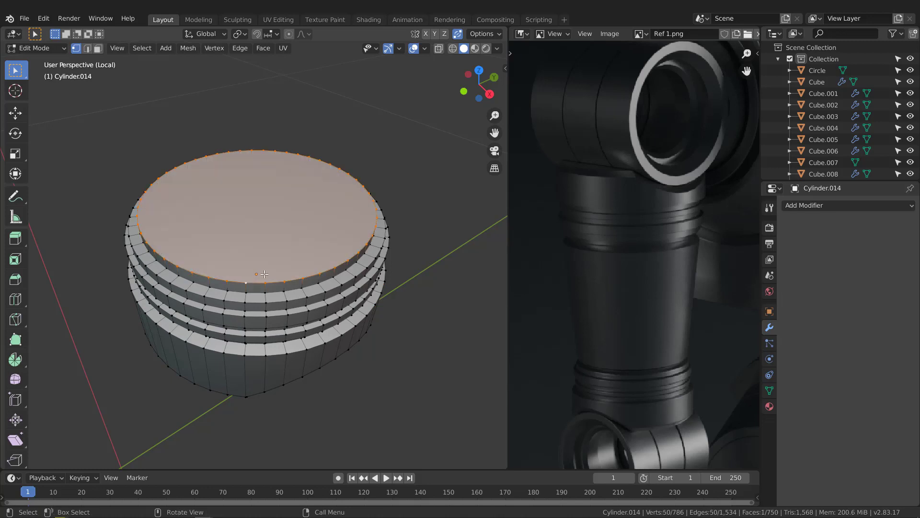
middle_drag(252, 284, 297, 255)
key(Tab)
- Set the ribbed collar's Auto Smooth angle to 26° so its curved underside shades cleanly
scroll(306, 266, up, 2)
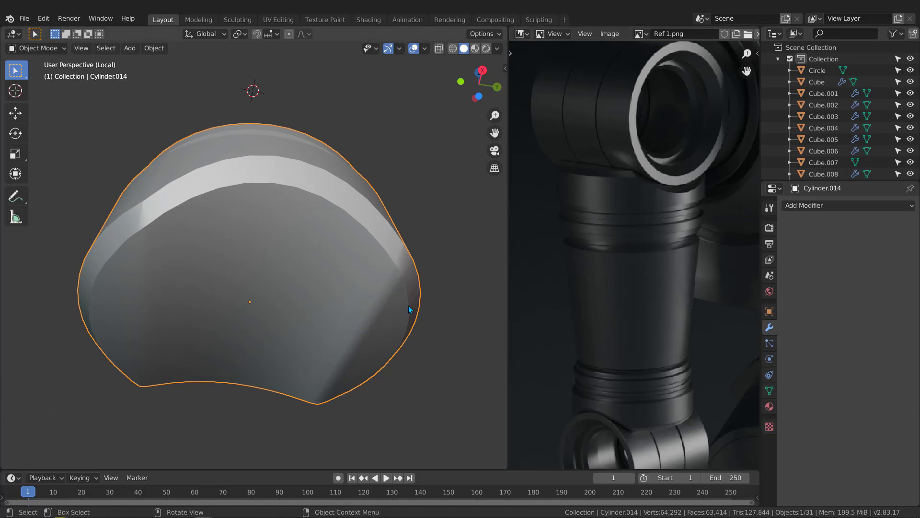
click(769, 391)
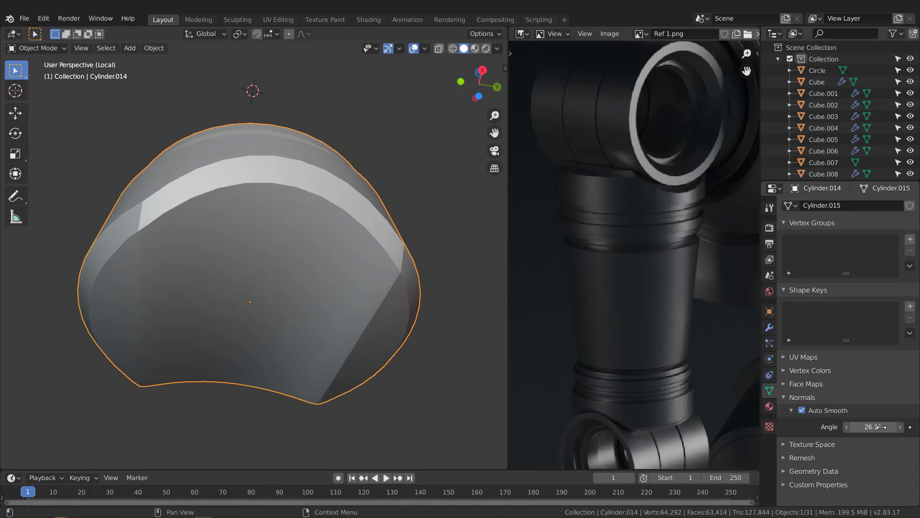
middle_drag(331, 307, 380, 297)
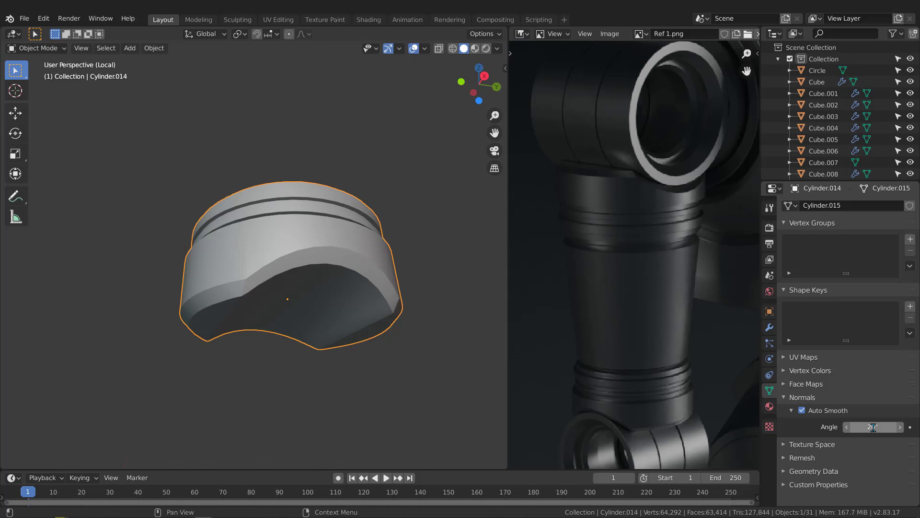
middle_drag(389, 292, 342, 276)
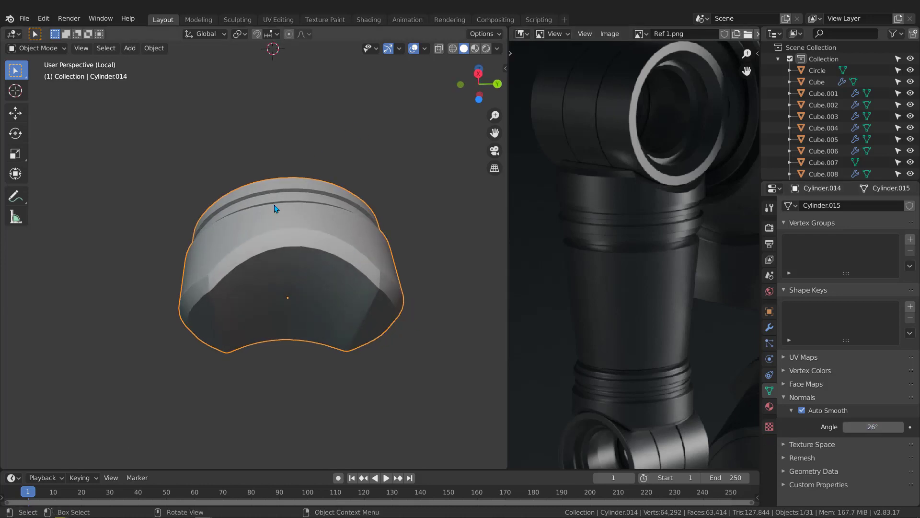
middle_drag(275, 207, 328, 206)
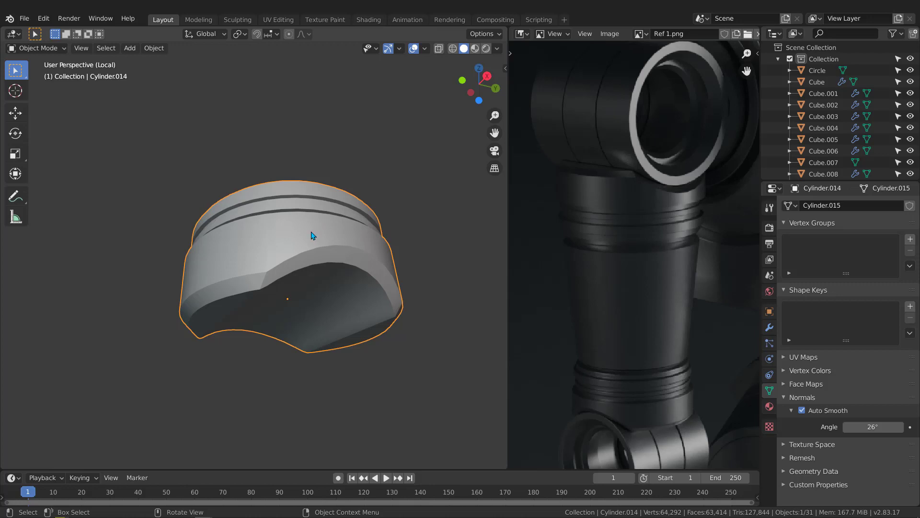
- Return to the full model and copy the upper arm's Bevel modifier to the ribbed collar by linking modifiers
key(slash)
scroll(312, 236, down, 3)
middle_drag(299, 243, 307, 209)
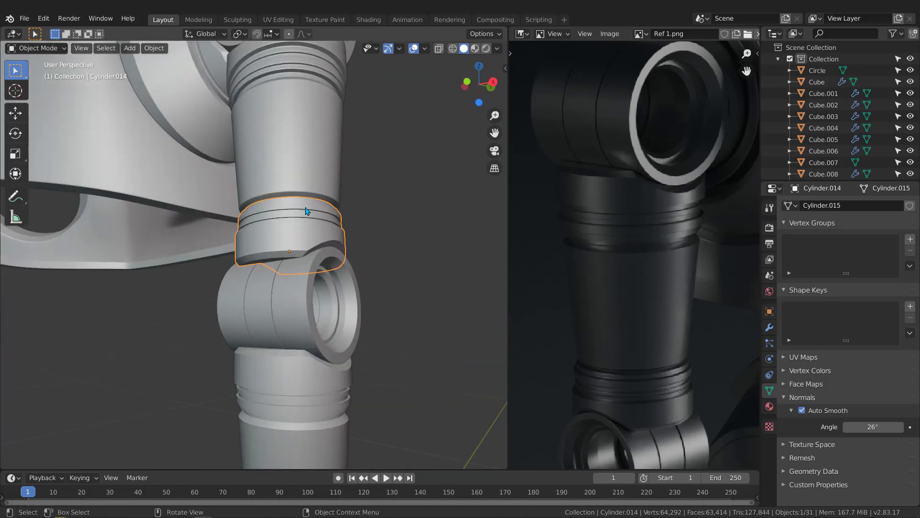
scroll(307, 211, up, 2)
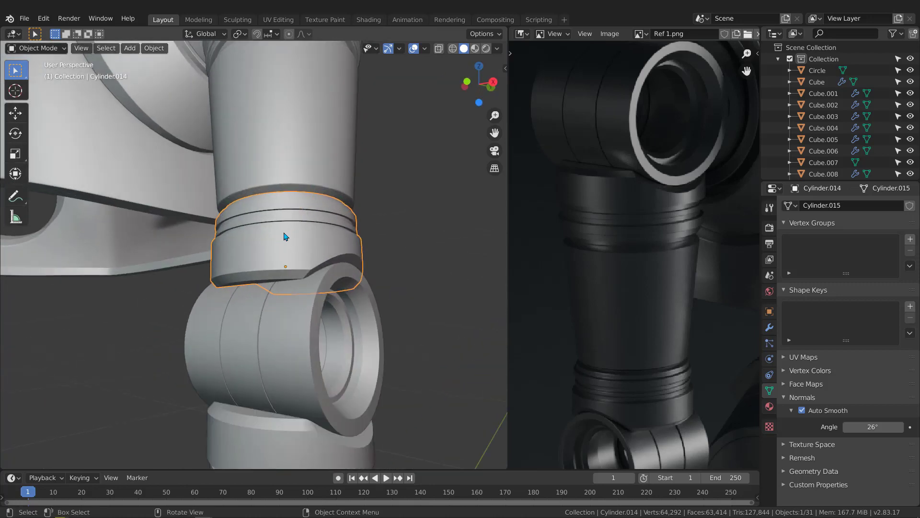
shift+middle_drag(310, 198, 300, 228)
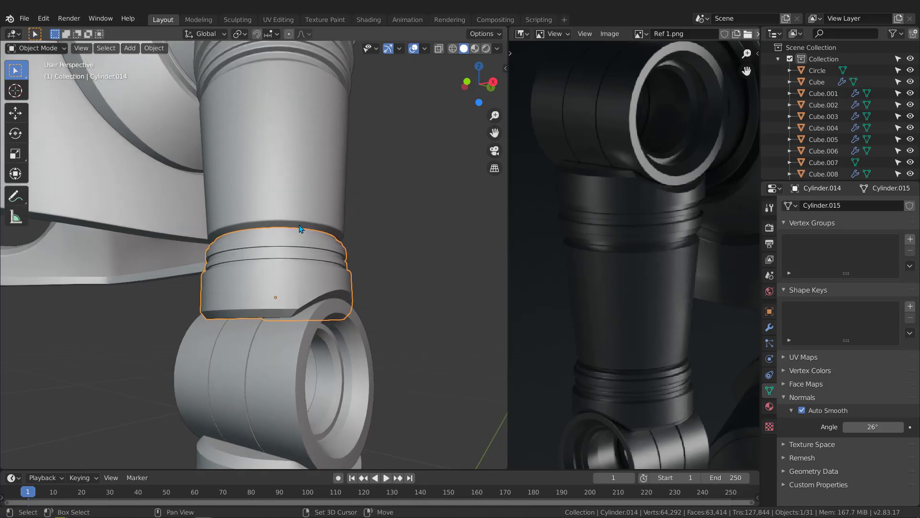
shift+click(301, 179)
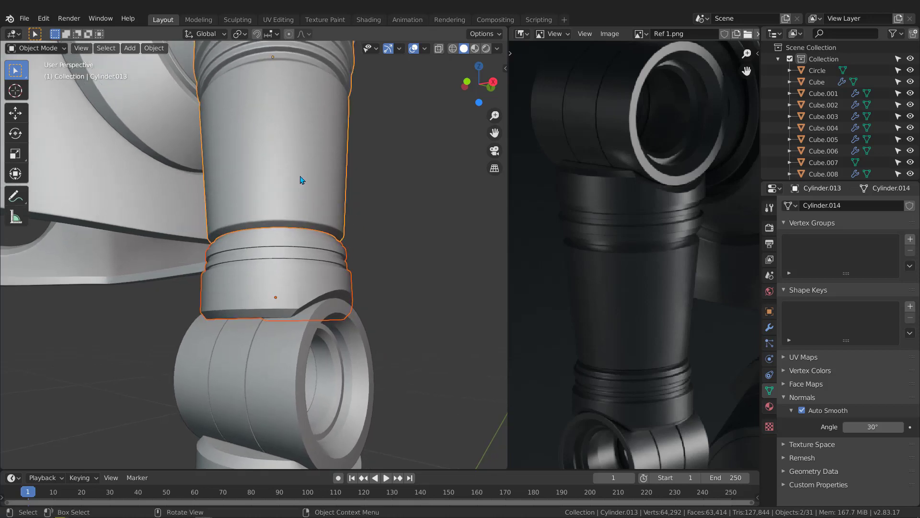
key(ctrl+l)
click(263, 186)
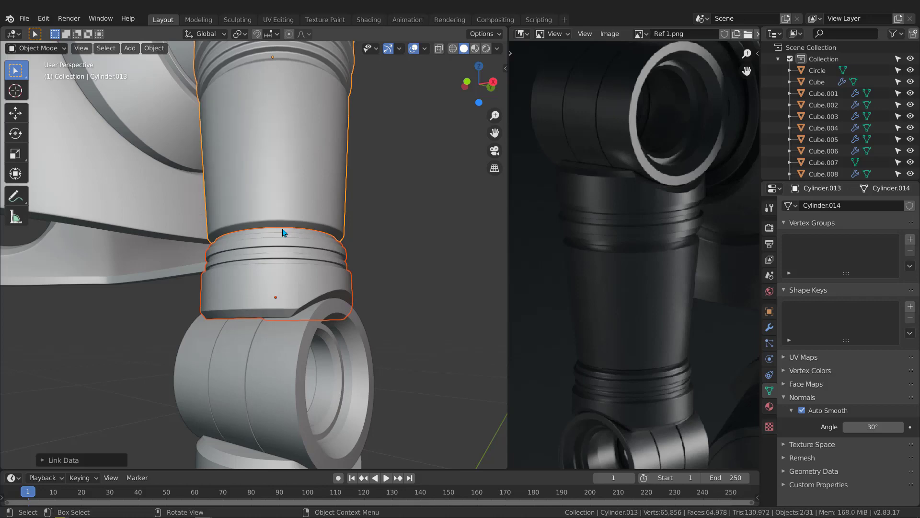
- Isolate the upper arm cylinder and set its Auto Smooth angle to 26°
middle_drag(263, 186, 318, 291)
click(253, 300)
click(339, 298)
scroll(355, 273, up, 3)
middle_drag(361, 264, 409, 349)
key(KP_Divide)
scroll(290, 337, down, 3)
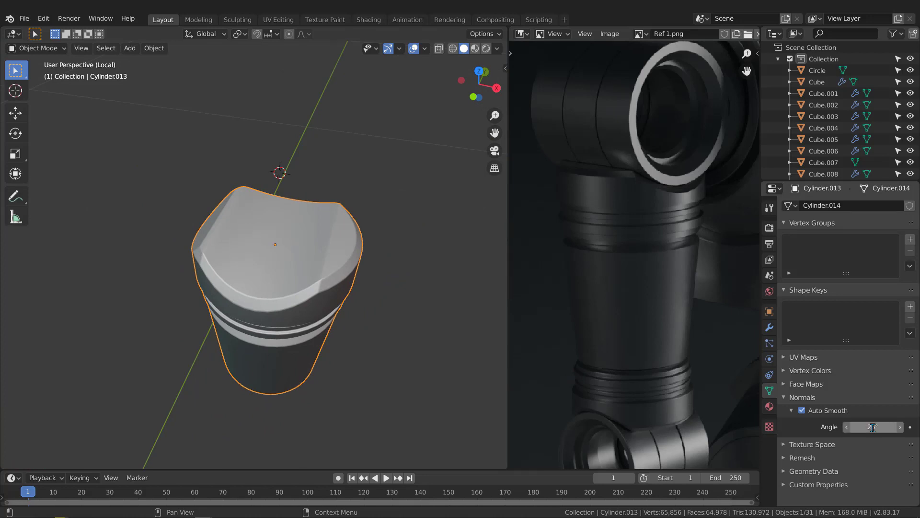
middle_drag(239, 369, 290, 355)
scroll(256, 276, up, 3)
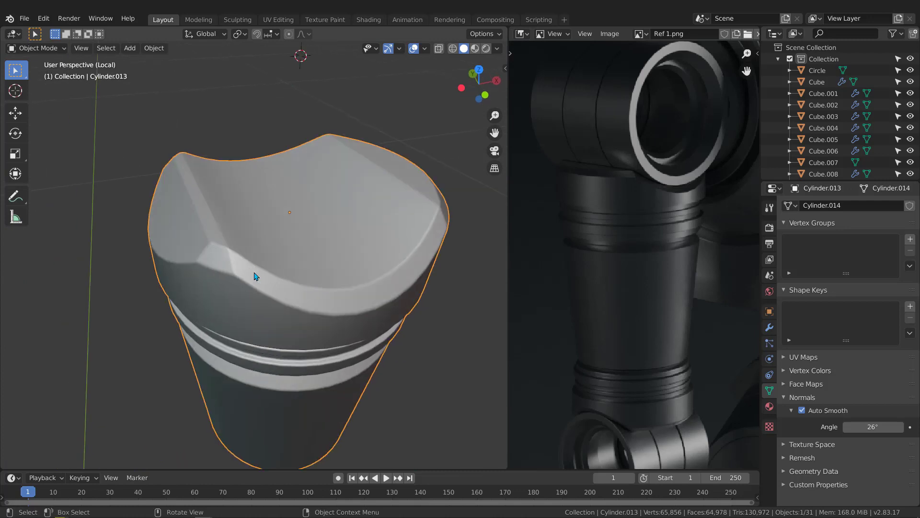
- Bring the rest of the robot back into view and check the upper arm's shading against the shoulder ring and collar
scroll(256, 276, down, 3)
middle_drag(264, 287, 311, 273)
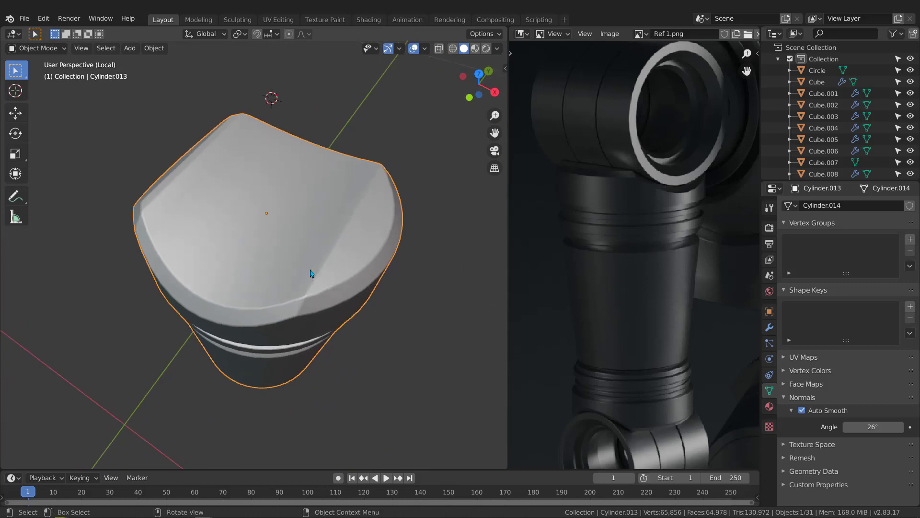
key(KP_Divide)
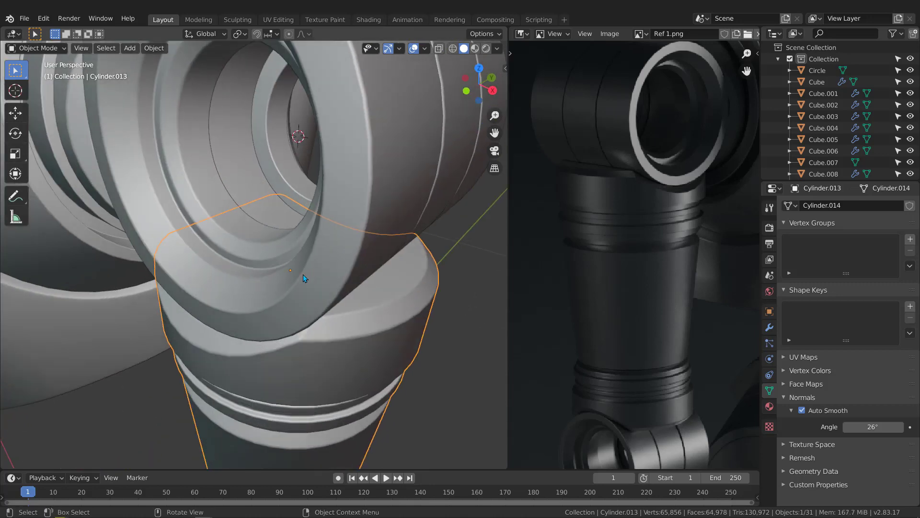
middle_drag(325, 326, 313, 317)
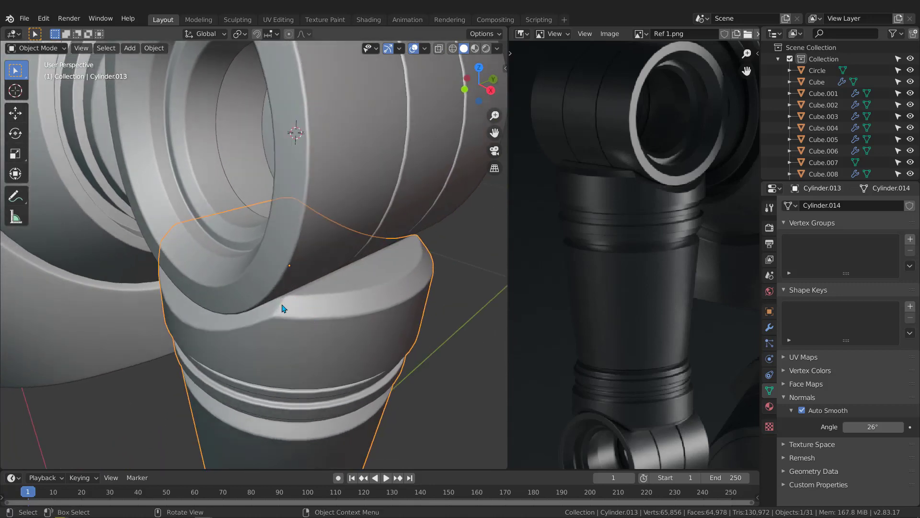
scroll(293, 297, down, 8)
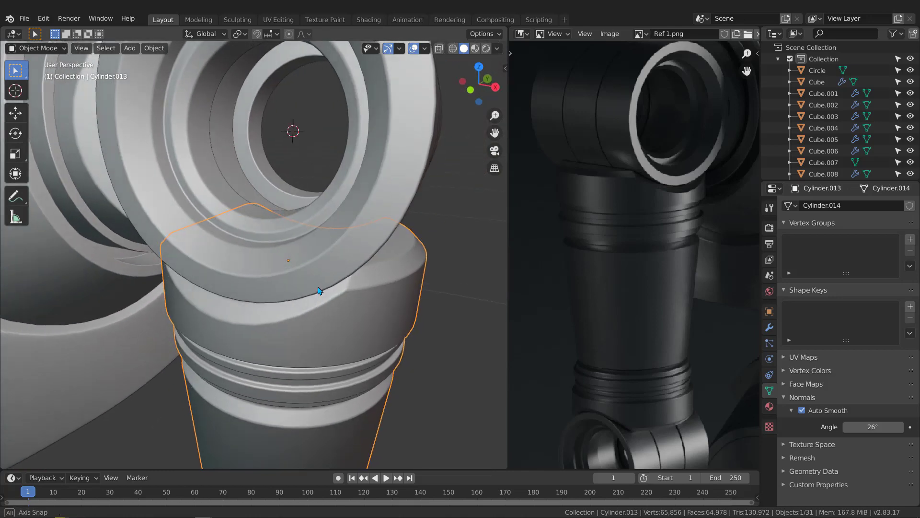
scroll(298, 232, up, 6)
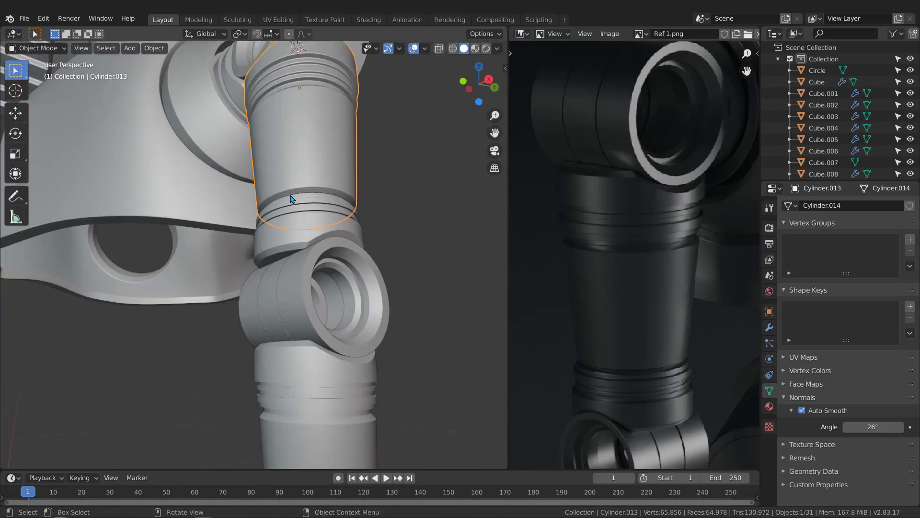
- Copy the ribbed collar's Bevel modifier to the elbow joint's rings by linking modifiers
middle_drag(333, 206, 380, 318)
drag(330, 349, 192, 370)
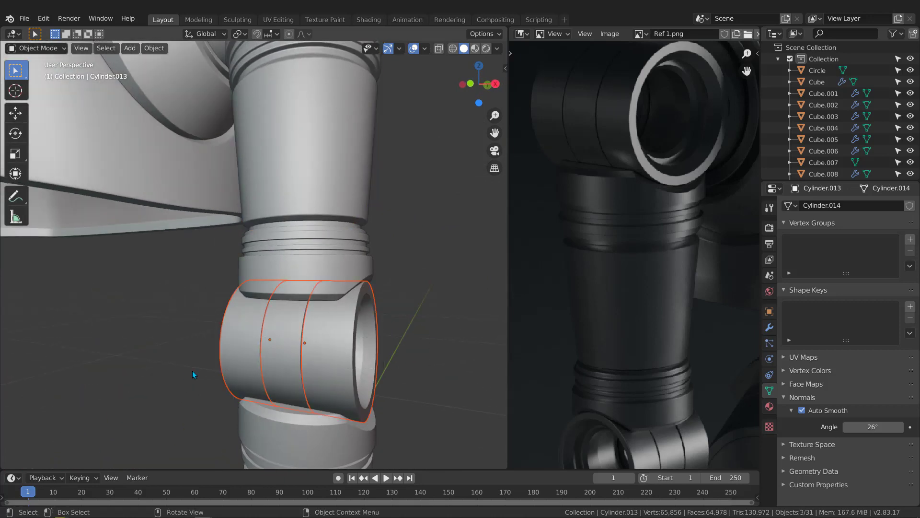
shift+click(321, 254)
key(ctrl+l)
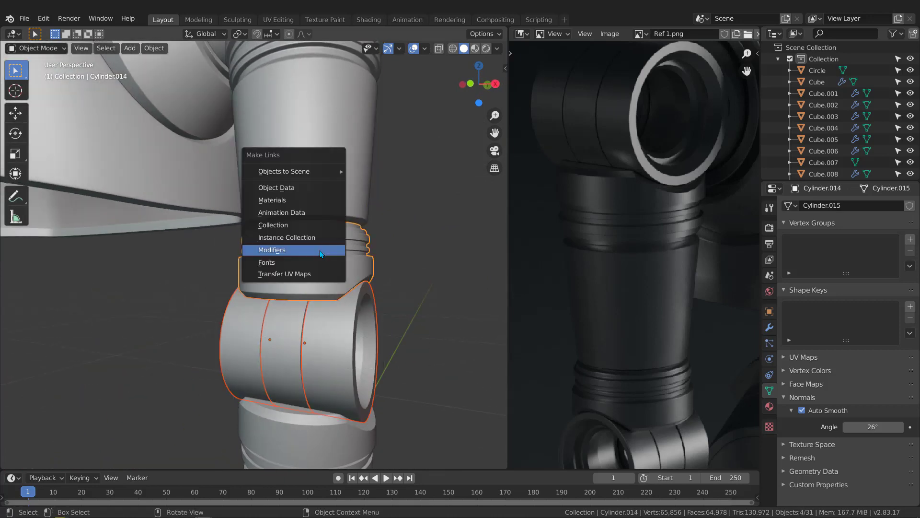
click(290, 249)
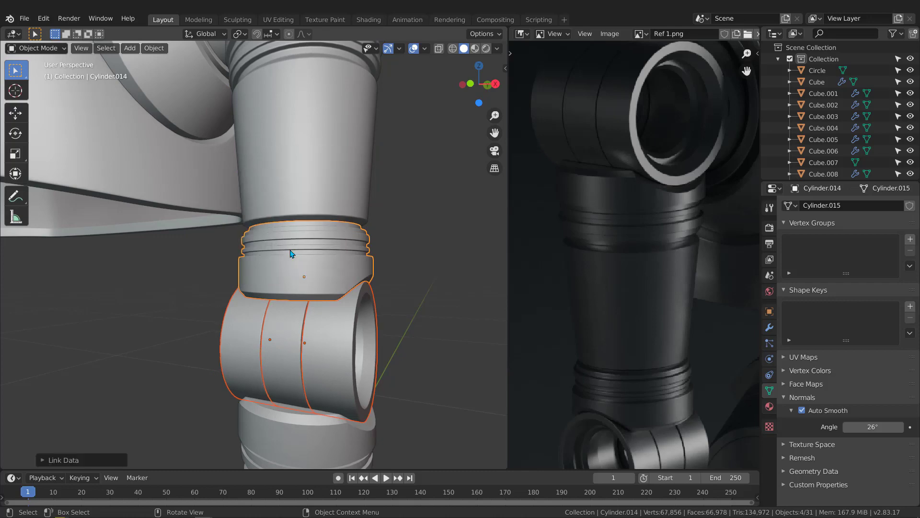
click(416, 281)
- Give the forearm cylinder a 26° Auto Smooth angle and link the elbow ring's modifiers to it
middle_drag(416, 281, 335, 275)
click(324, 290)
scroll(316, 268, up, 3)
scroll(334, 275, up, 2)
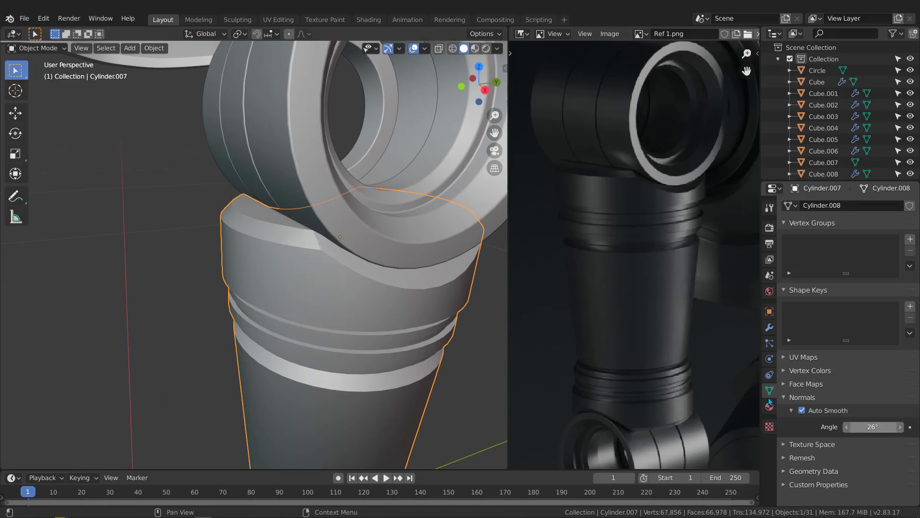
middle_drag(384, 279, 331, 186)
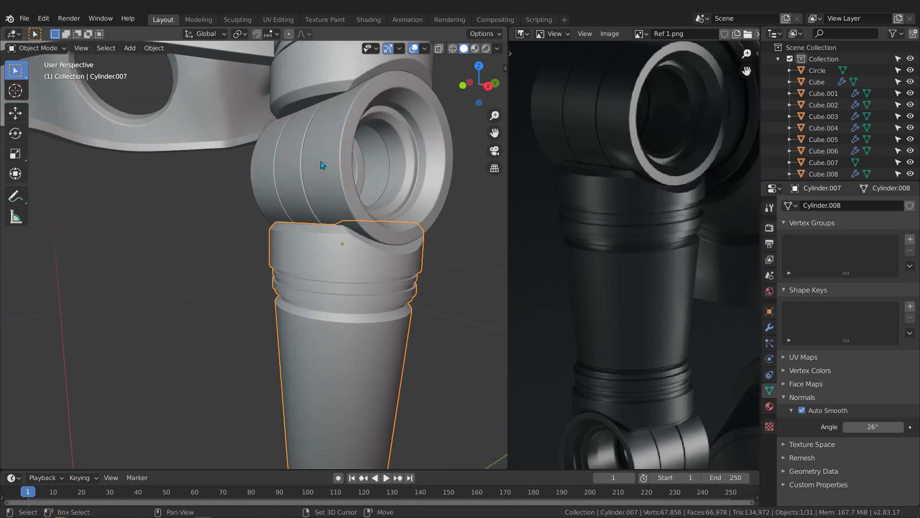
shift+click(321, 164)
key(ctrl+l)
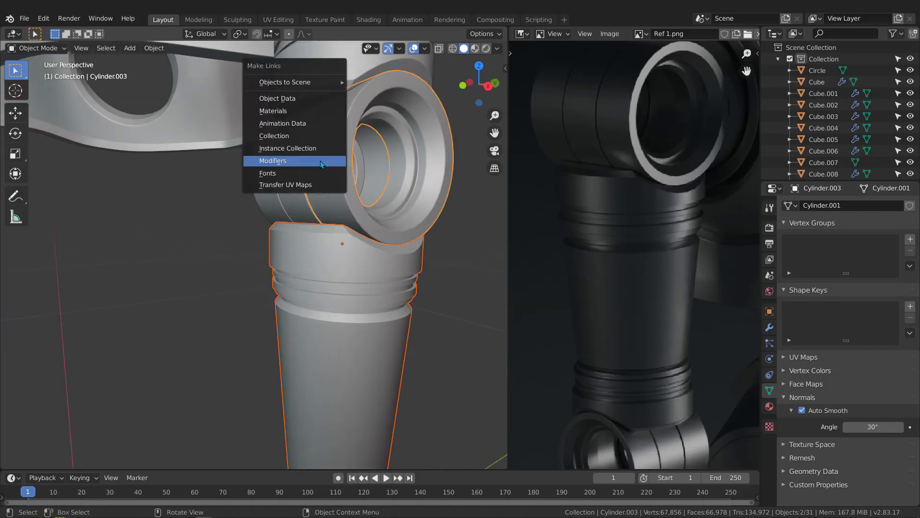
click(320, 160)
middle_drag(325, 165, 447, 296)
- Isolate the forearm and slide an outer corner vertex of its saddle-shaped rim along its edge to even out the chamfer
click(370, 280)
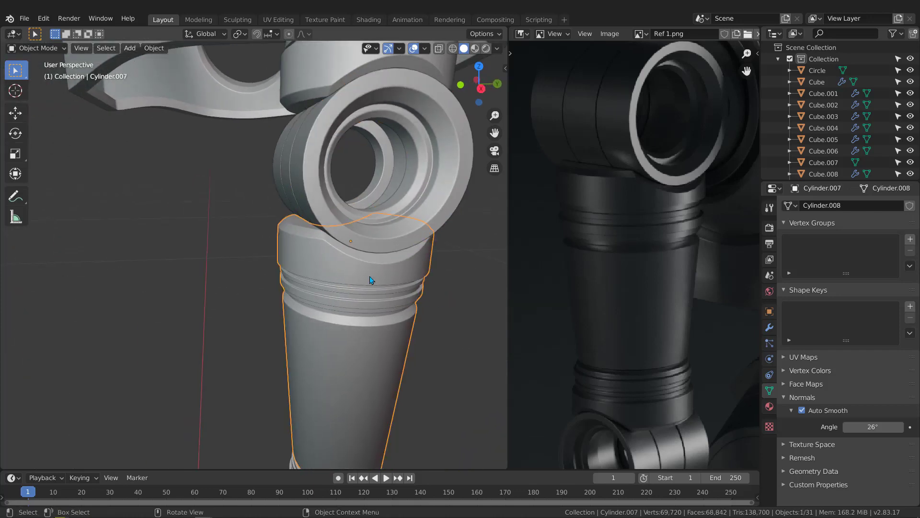
key(KP_Divide)
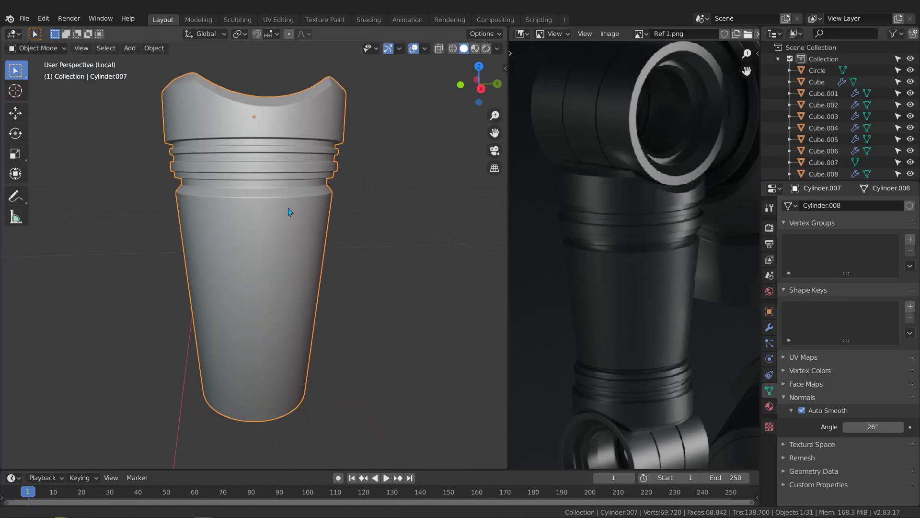
middle_drag(288, 209, 241, 218)
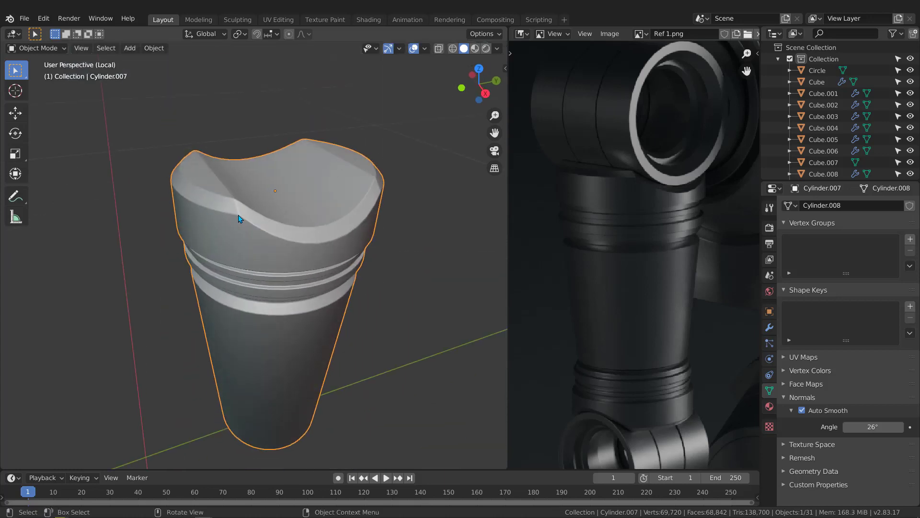
key(Tab)
scroll(242, 217, up, 2)
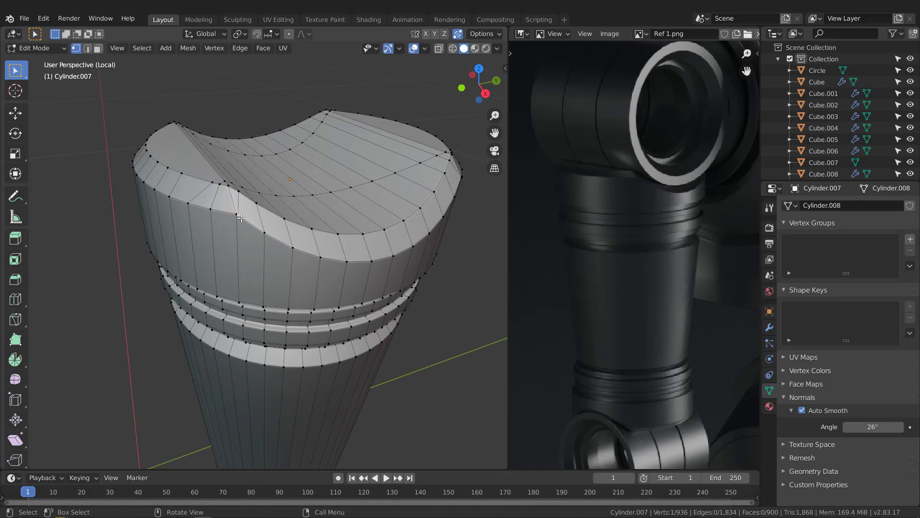
middle_drag(241, 219, 364, 137)
middle_drag(309, 105, 309, 209)
scroll(431, 204, up, 2)
scroll(308, 210, down, 1)
scroll(231, 308, up, 1)
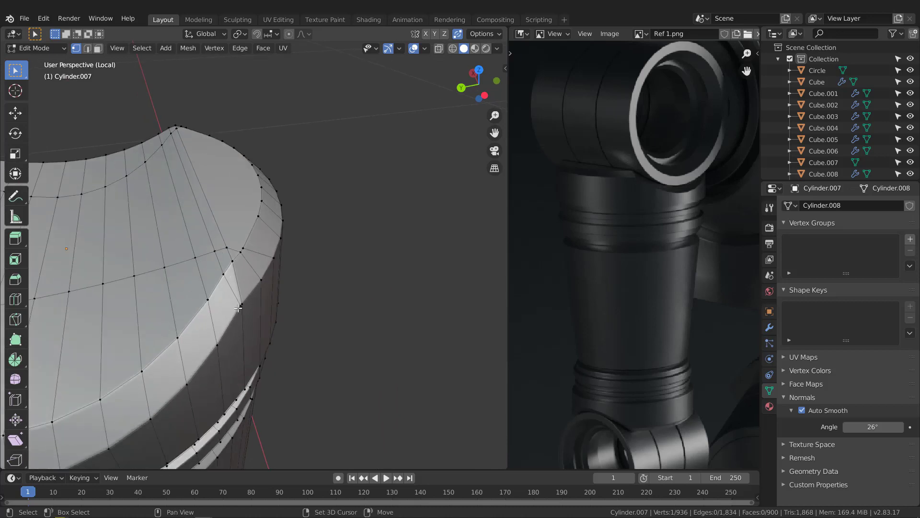
key(shift+v)
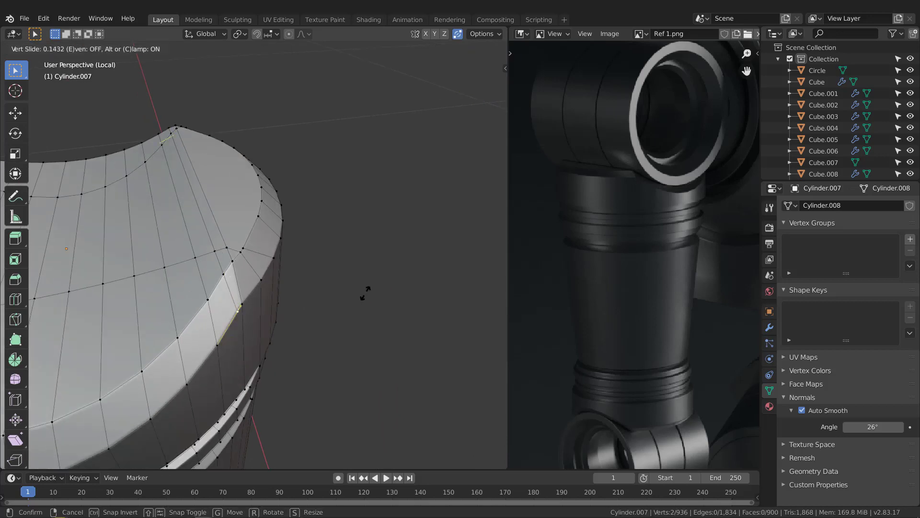
click(360, 297)
- Slide the outer chamfer vertex at the neighbouring corner of the forearm's saddle cut to smooth the rim
scroll(312, 271, down, 2)
shift+middle_drag(307, 273, 424, 240)
scroll(195, 249, up, 1)
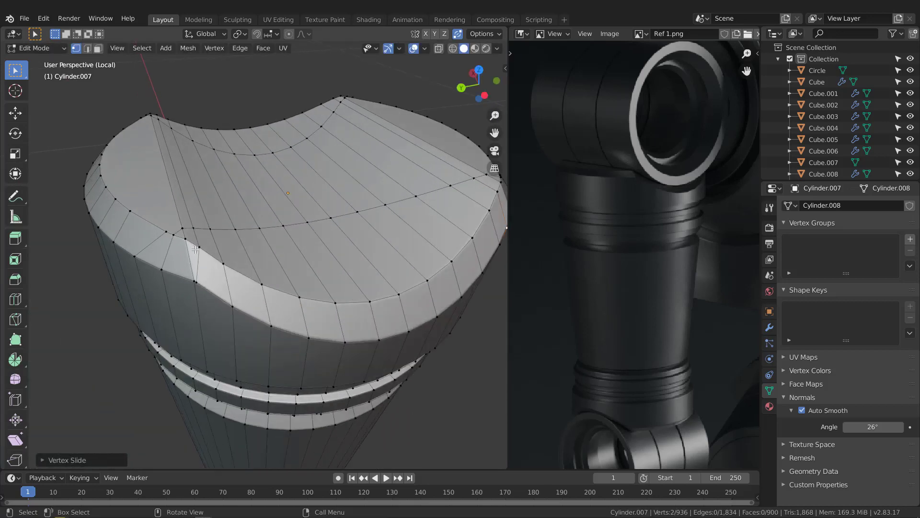
click(202, 288)
key(g)
key(g)
click(213, 290)
- Slide the outer chamfer vertex on the opposite side of the forearm's rim, then return to the full model in Object Mode
scroll(216, 275, down, 3)
middle_drag(223, 266, 390, 255)
shift+middle_drag(204, 342, 305, 282)
scroll(306, 282, up, 2)
click(304, 302)
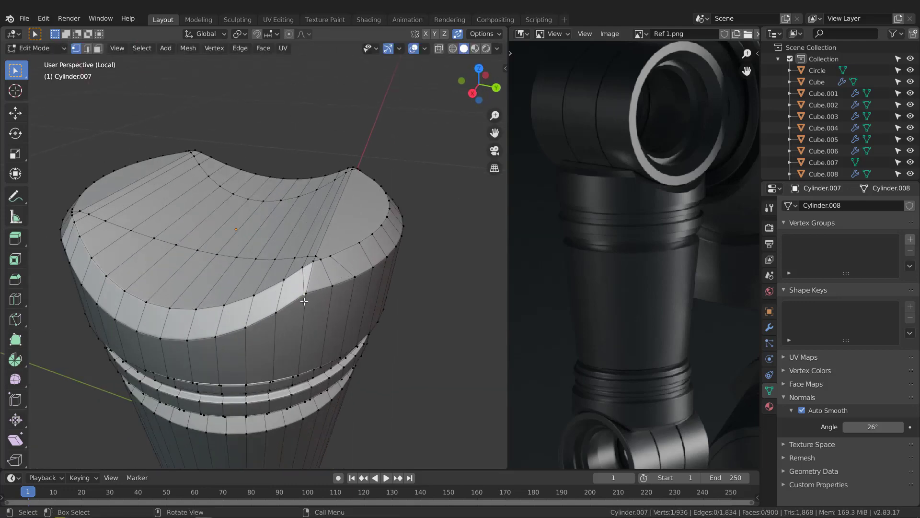
scroll(304, 301, up, 2)
key(g)
key(g)
click(296, 307)
scroll(288, 307, down, 3)
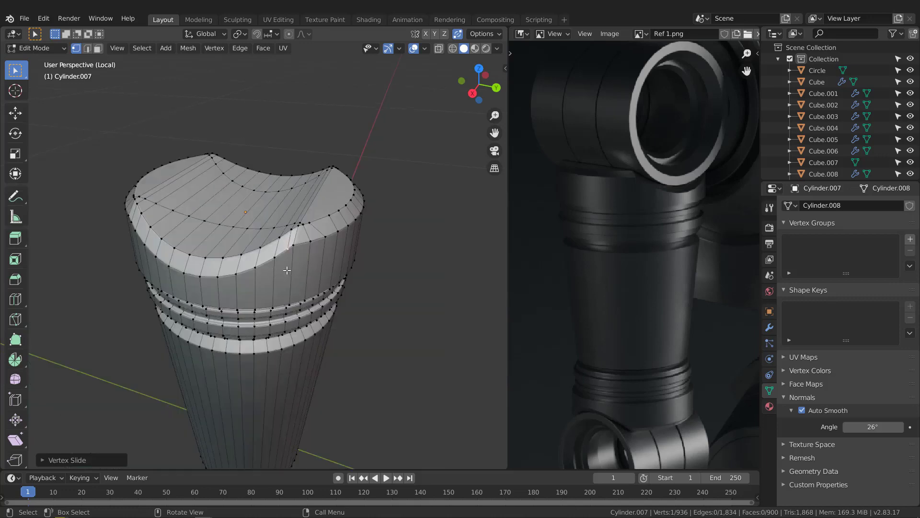
middle_drag(286, 270, 338, 154)
key(Tab)
key(KP_Divide)
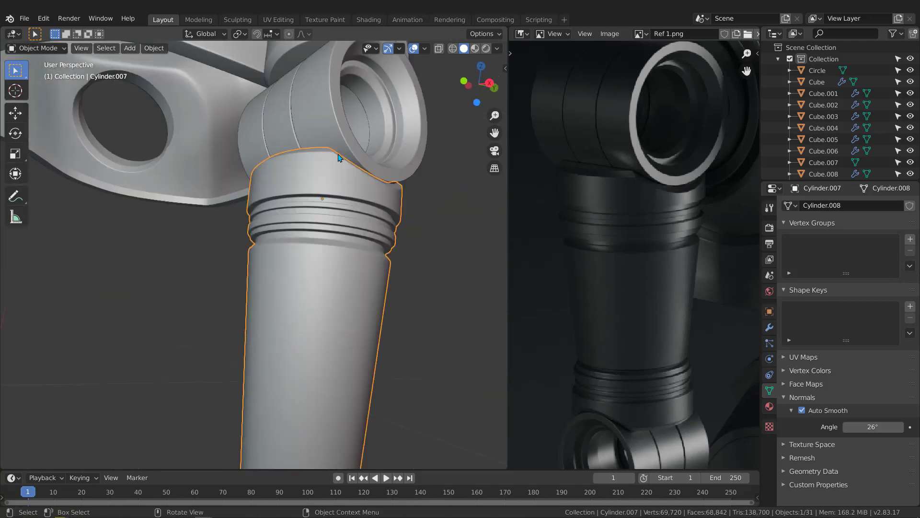
- Shade the ribbed wrist collar below the forearm smooth and enable Auto Smooth at 26°
scroll(335, 148, down, 5)
scroll(339, 286, up, 5)
middle_drag(344, 269, 367, 198)
scroll(406, 272, up, 3)
click(326, 250)
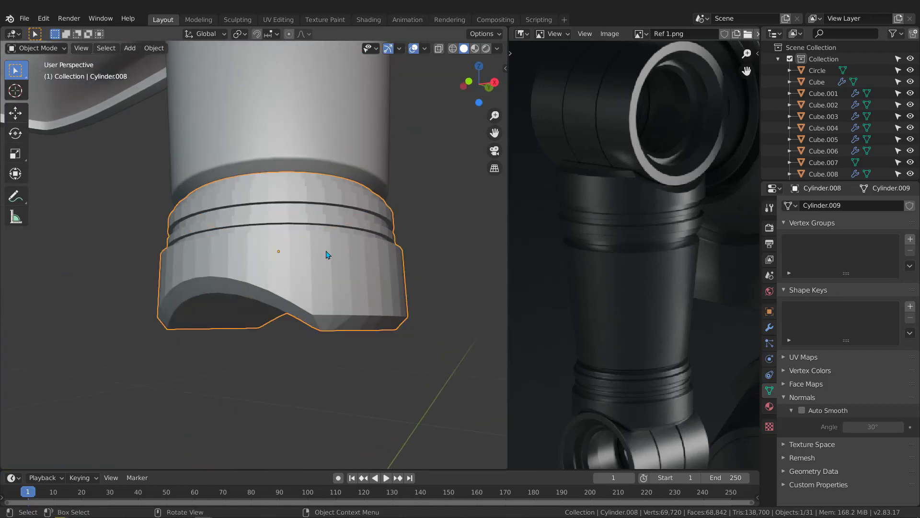
right_click(326, 254)
click(323, 250)
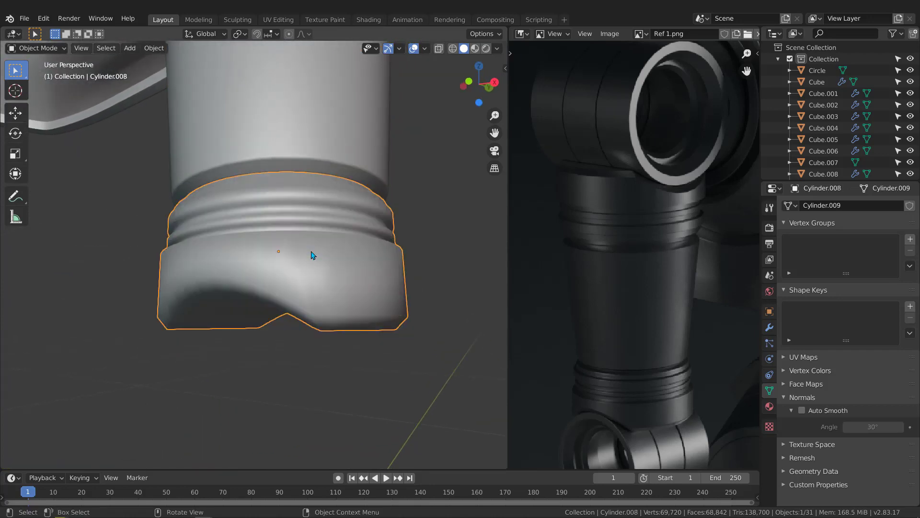
click(809, 412)
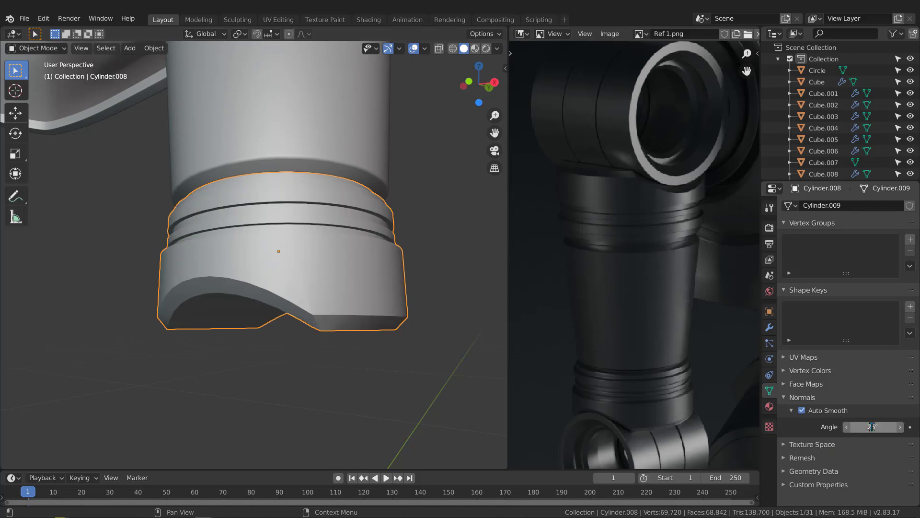
- Edit the wrist collar's mesh and slide the first outer corner vertex along its chamfered lower rim
middle_drag(372, 281, 344, 259)
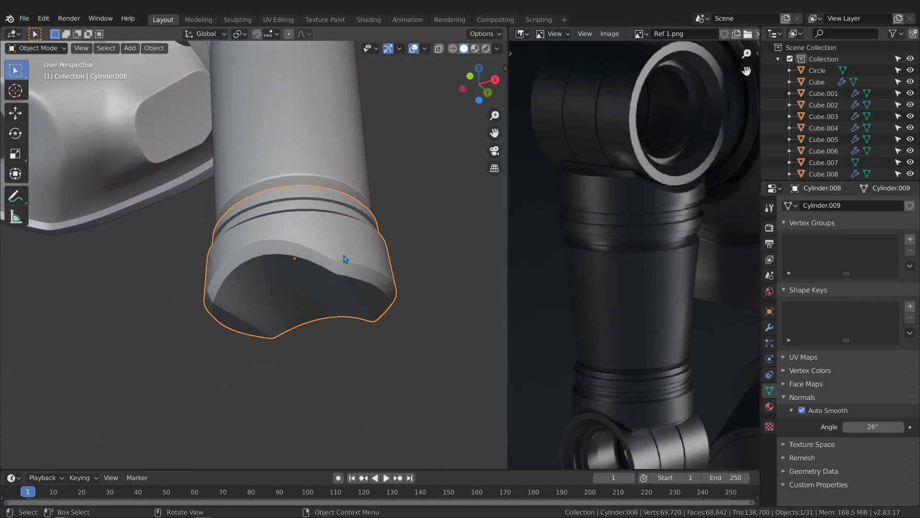
key(Tab)
scroll(334, 266, up, 5)
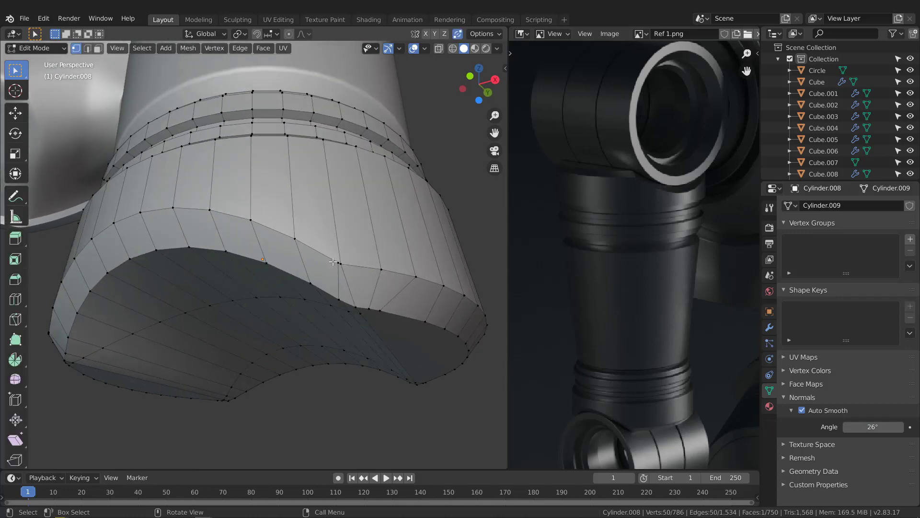
key(g)
key(g)
click(316, 270)
scroll(330, 280, down, 5)
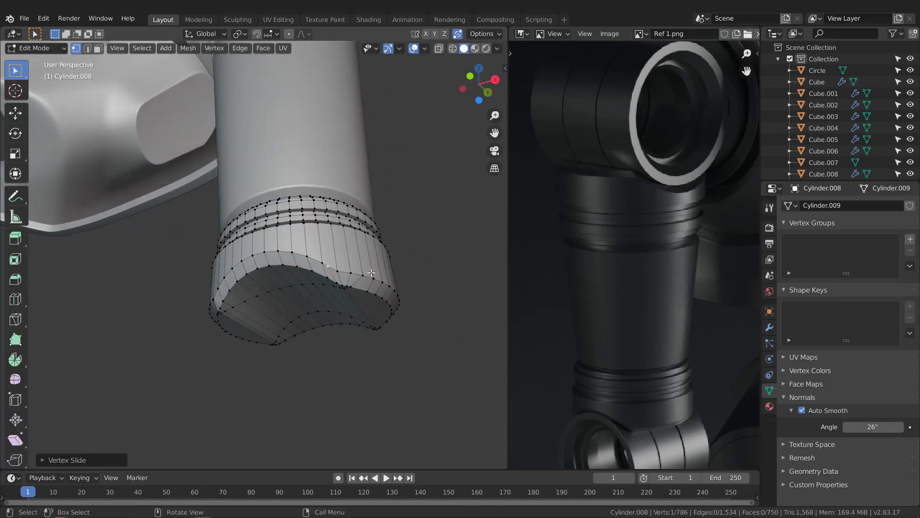
- Slide the matching outer corner vertex on the other side of the wrist collar's lower rim
middle_drag(480, 242, 202, 258)
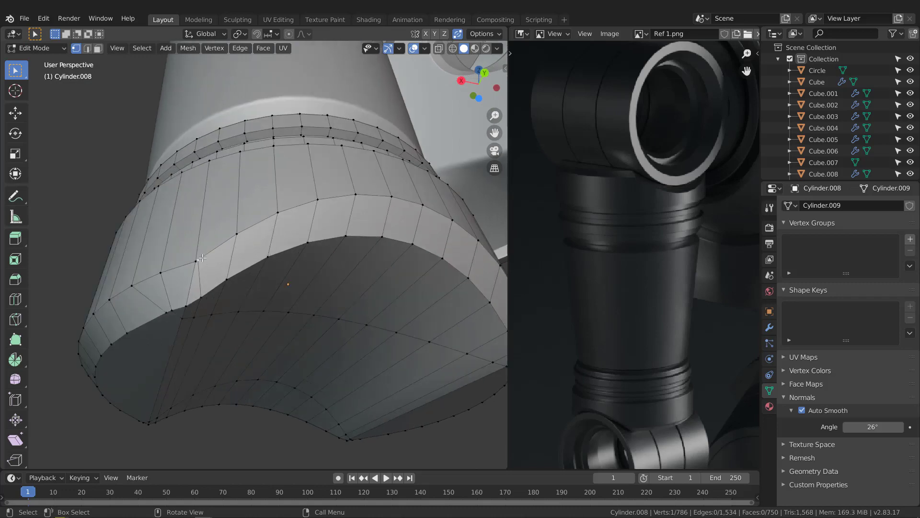
key(g)
key(g)
middle_drag(282, 280, 215, 268)
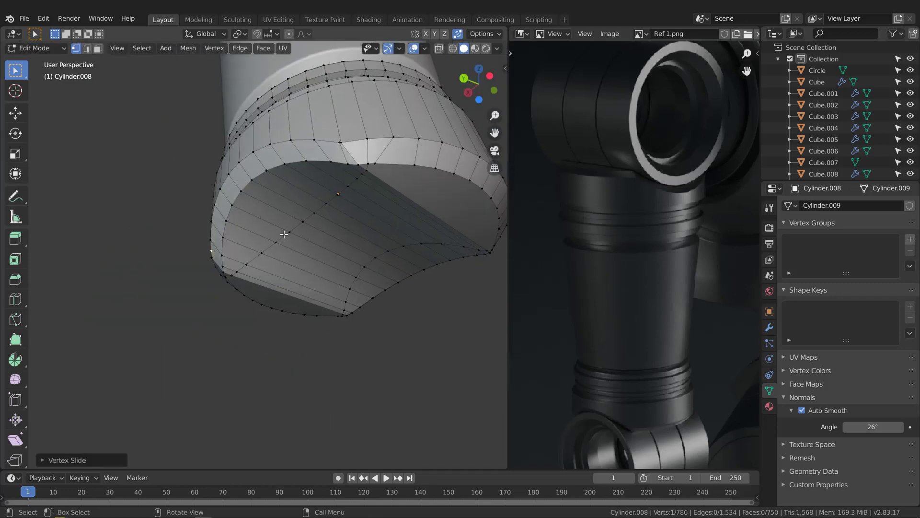
- Even out the remaining corner vertex of the wrist collar's curved rim and return to Object Mode
middle_drag(370, 165, 383, 261)
shift+middle_drag(400, 206, 275, 232)
scroll(389, 280, up, 2)
scroll(355, 267, down, 3)
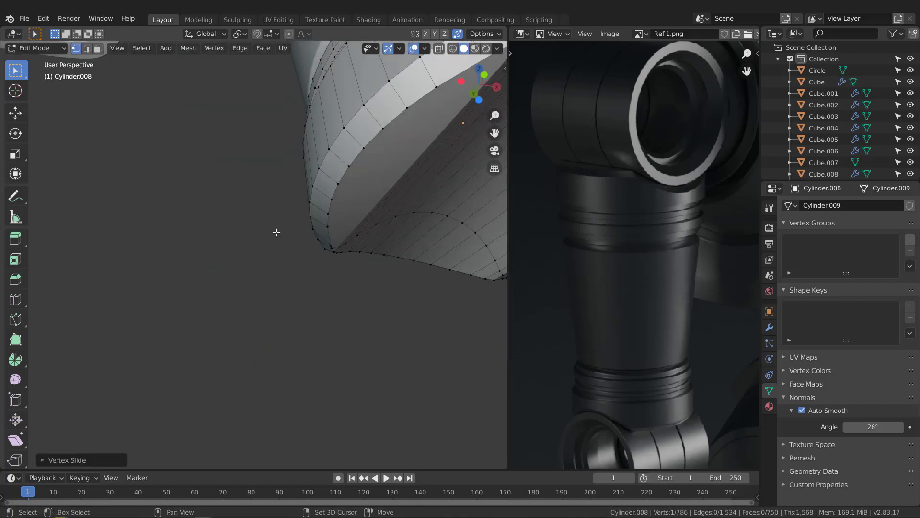
shift+middle_drag(481, 136, 412, 256)
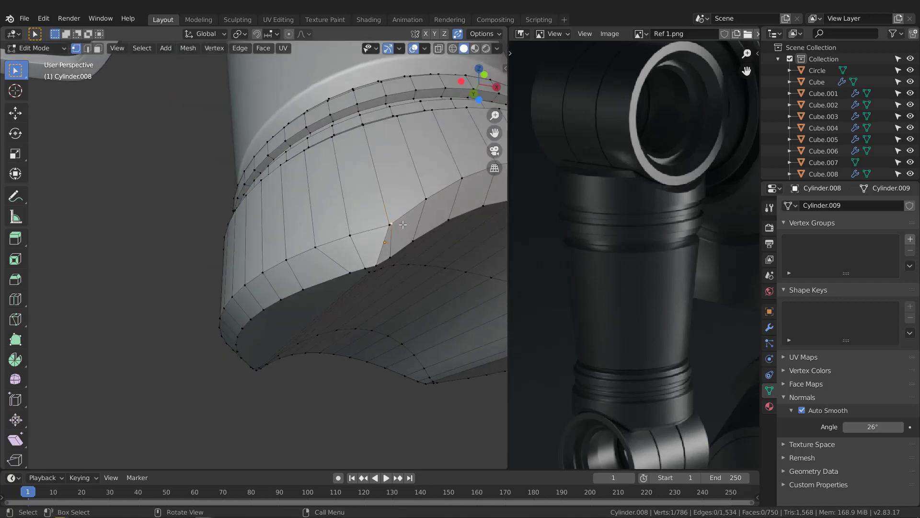
scroll(298, 193, down, 5)
middle_drag(230, 206, 360, 220)
scroll(359, 219, down, 4)
key(Tab)
scroll(332, 210, down, 3)
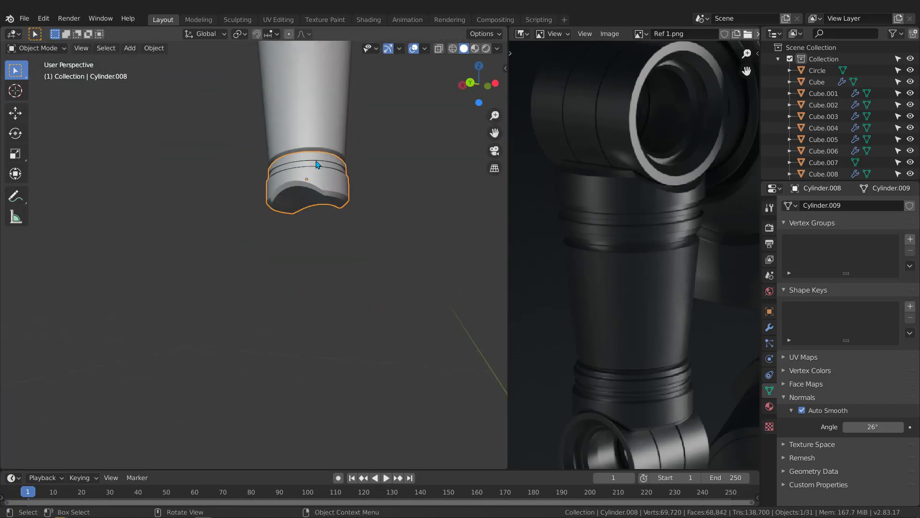
- Copy the forearm's Bevel modifier to the wrist collar by linking modifiers
scroll(337, 224, up, 3)
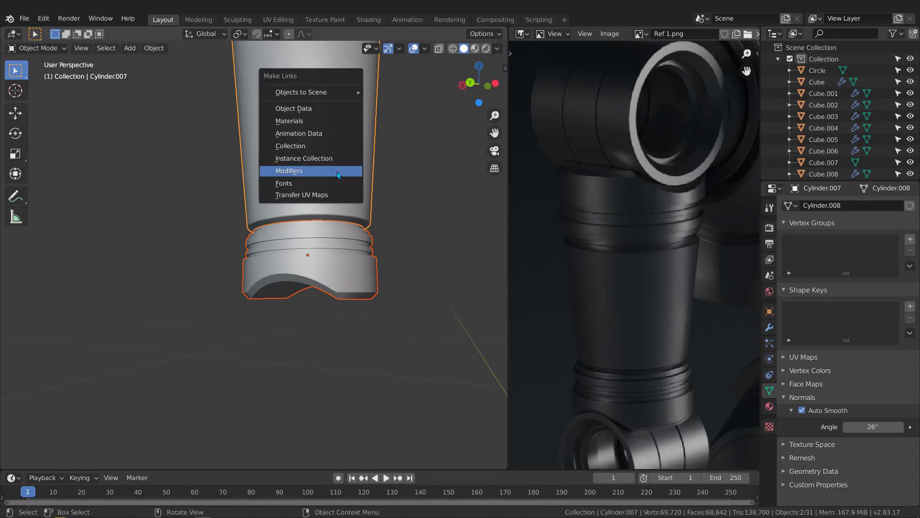
click(337, 171)
click(415, 273)
- Preview the arm's shading with the dark glossy MatCap that has a bright horizontal highlight band
scroll(356, 229, down, 3)
shift+middle_drag(374, 172, 432, 225)
scroll(325, 251, down, 4)
middle_drag(292, 190, 379, 184)
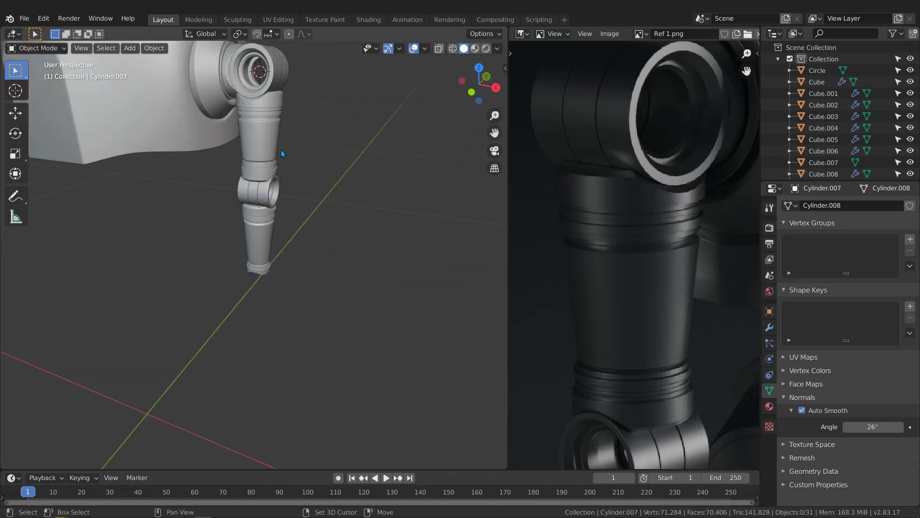
shift+middle_drag(281, 149, 293, 206)
mouse_move(292, 206)
middle_down()
mouse_move(312, 209)
mouse_move(241, 217)
mouse_move(314, 212)
mouse_move(374, 192)
middle_up()
scroll(306, 204, up, 3)
click(498, 48)
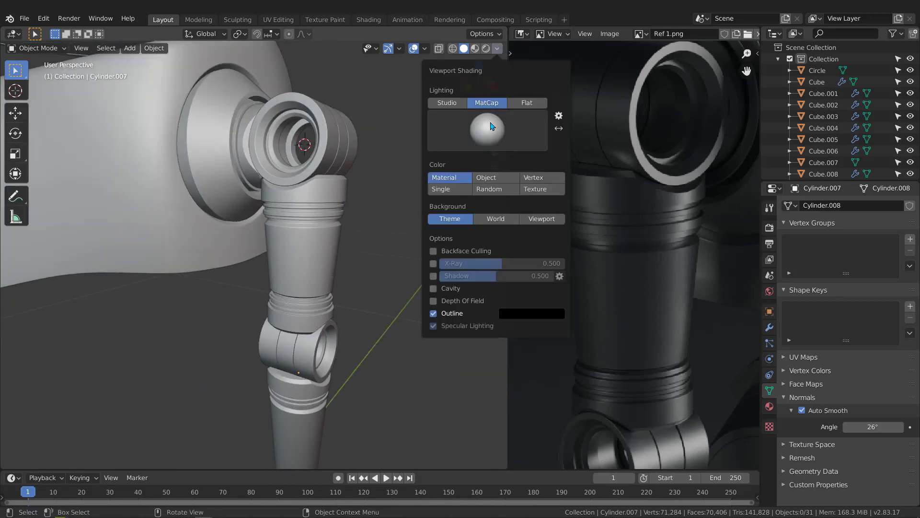
click(494, 126)
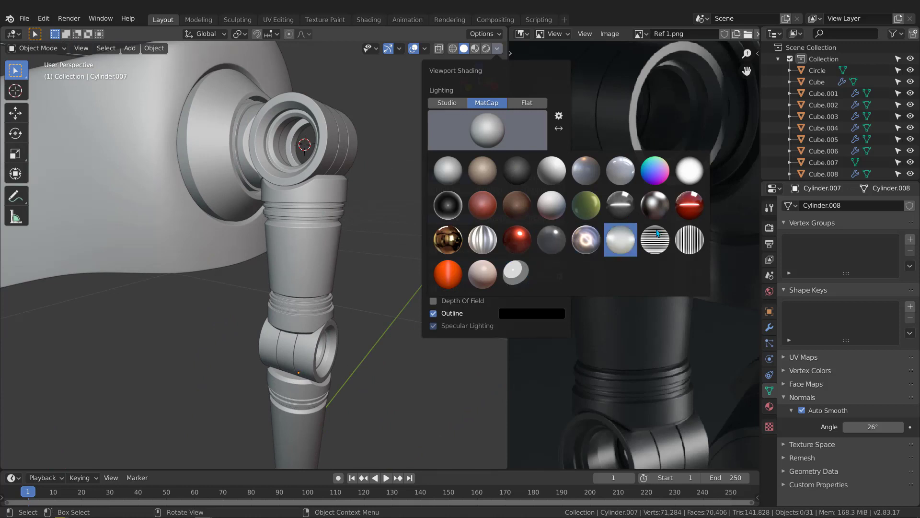
click(627, 209)
mouse_move(366, 223)
middle_down()
mouse_move(292, 215)
mouse_move(308, 251)
mouse_move(378, 266)
mouse_move(282, 250)
mouse_move(344, 254)
mouse_move(404, 243)
mouse_move(291, 246)
mouse_move(357, 234)
middle_up()
scroll(343, 254, up, 5)
scroll(399, 241, down, 3)
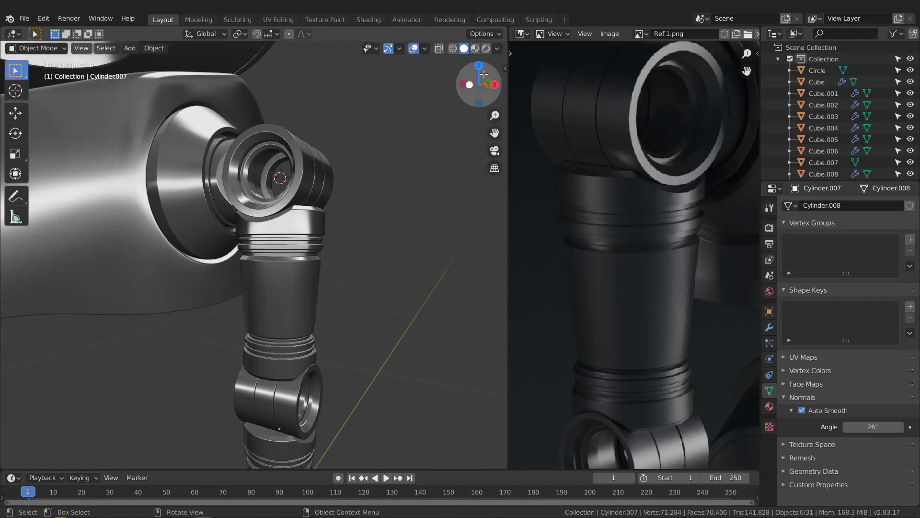
- Switch the viewport MatCap to the dark brushed-metal sphere with soft highlights
click(497, 48)
click(660, 209)
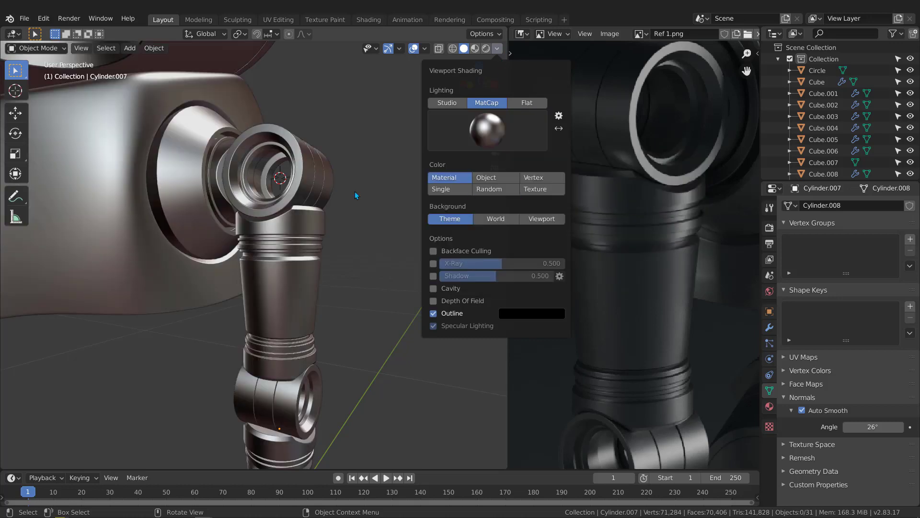
mouse_move(354, 191)
middle_down()
mouse_move(229, 197)
mouse_move(275, 164)
mouse_move(309, 186)
mouse_move(290, 206)
mouse_move(267, 209)
mouse_move(267, 199)
middle_up()
scroll(266, 199, down, 3)
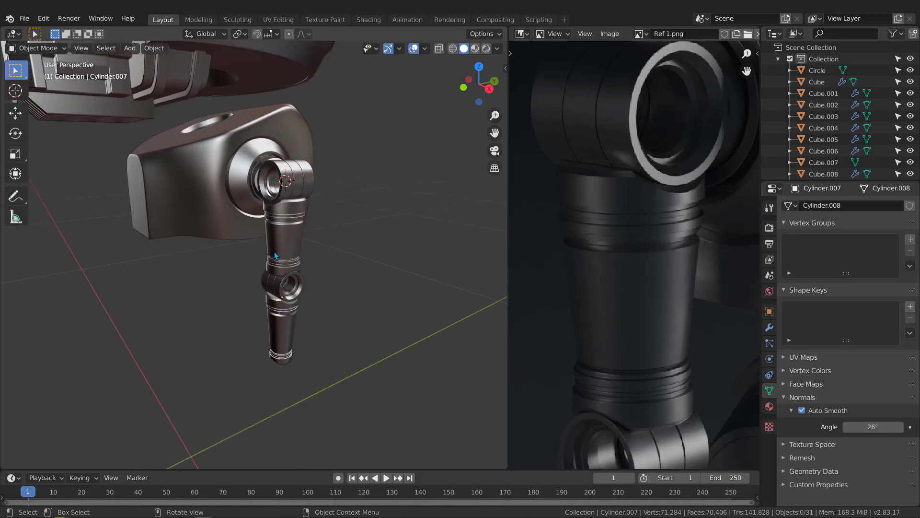
- Examine the shoulder, elbow, forearm and wrist collar under the metallic MatCap from several angles and distances
shift+middle_drag(278, 303, 335, 186)
scroll(306, 260, up, 3)
middle_drag(270, 330, 354, 146)
scroll(303, 187, down, 3)
scroll(224, 193, down, 3)
middle_drag(224, 196, 321, 240)
scroll(294, 185, down, 3)
scroll(264, 326, up, 3)
middle_drag(283, 287, 283, 244)
scroll(275, 293, up, 4)
scroll(330, 223, down, 4)
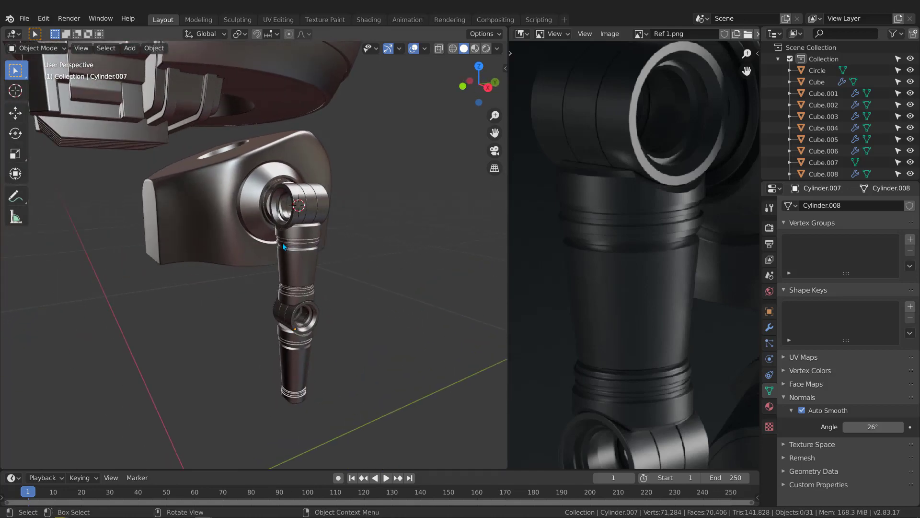